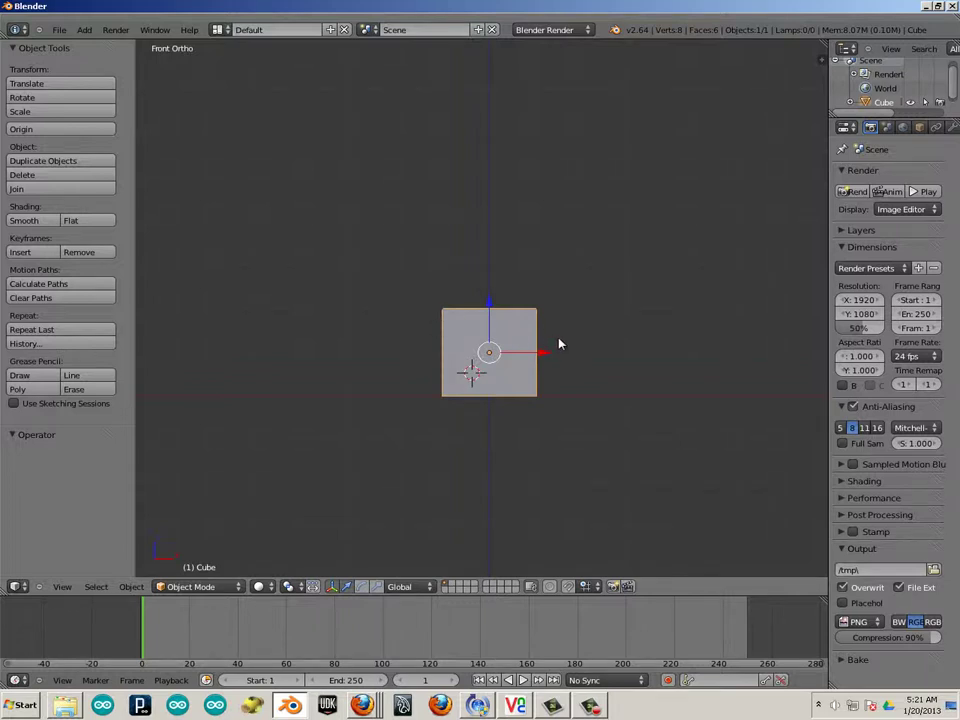
# - Set the cube's dimensions to 20 along X, 20 along Y and 20 along Z
pyautogui.press('n')
pyautogui.scroll(6, 758, 448)
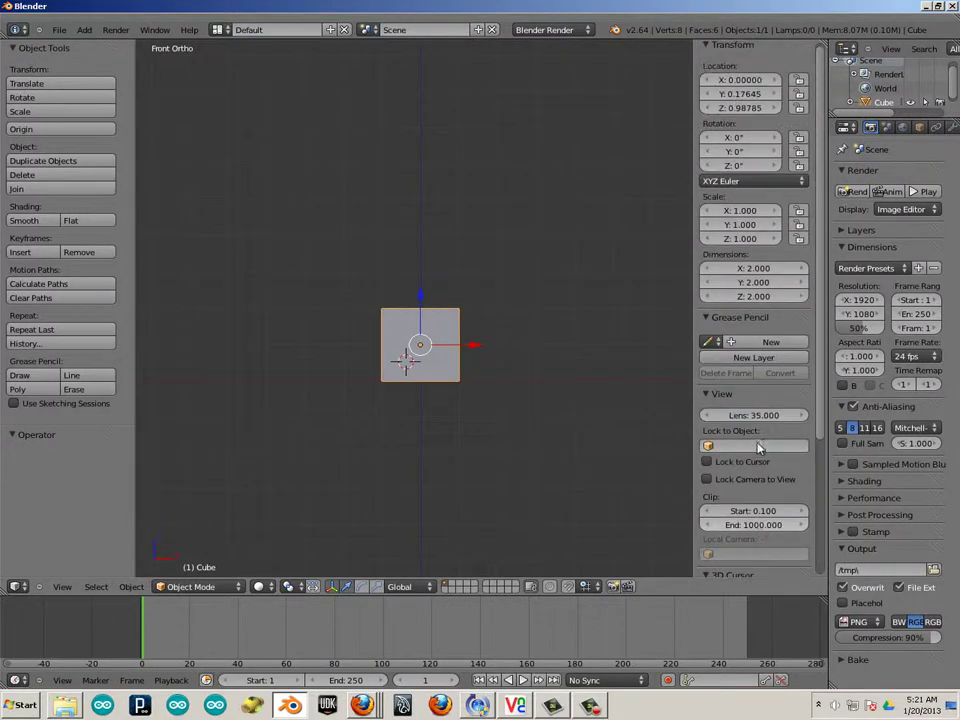
pyautogui.click(745, 268)
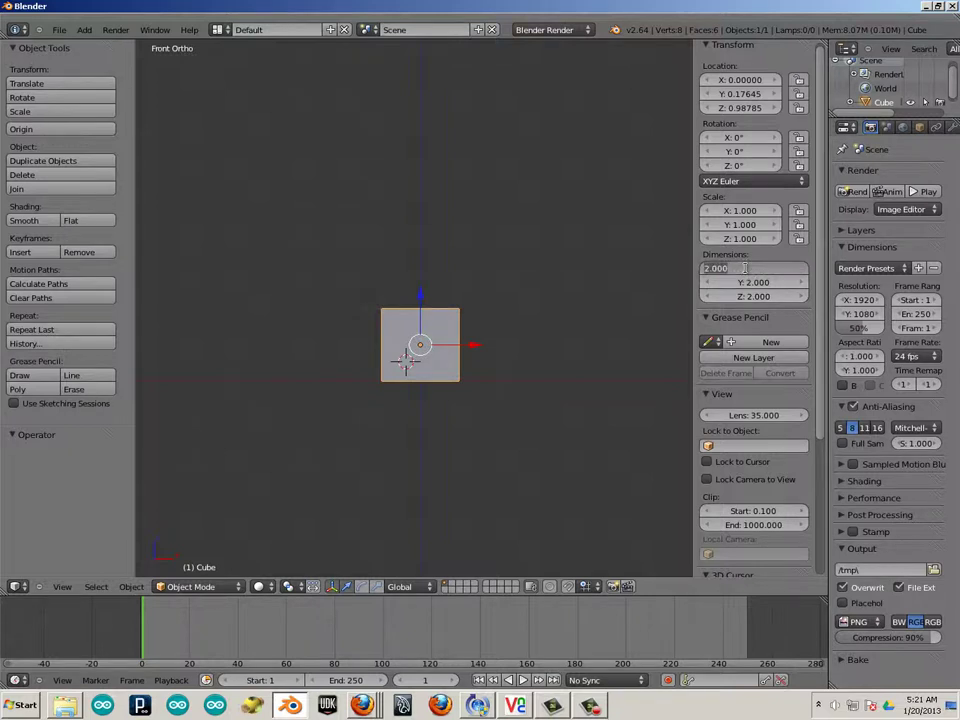
pyautogui.write('20')
pyautogui.press('Tab')
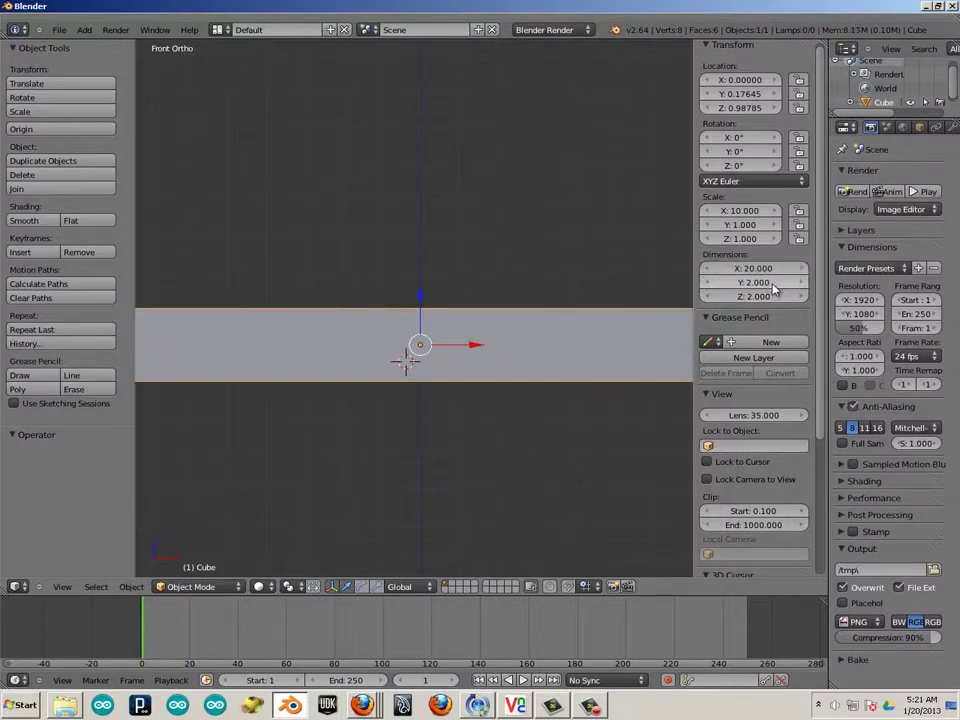
pyautogui.write('20')
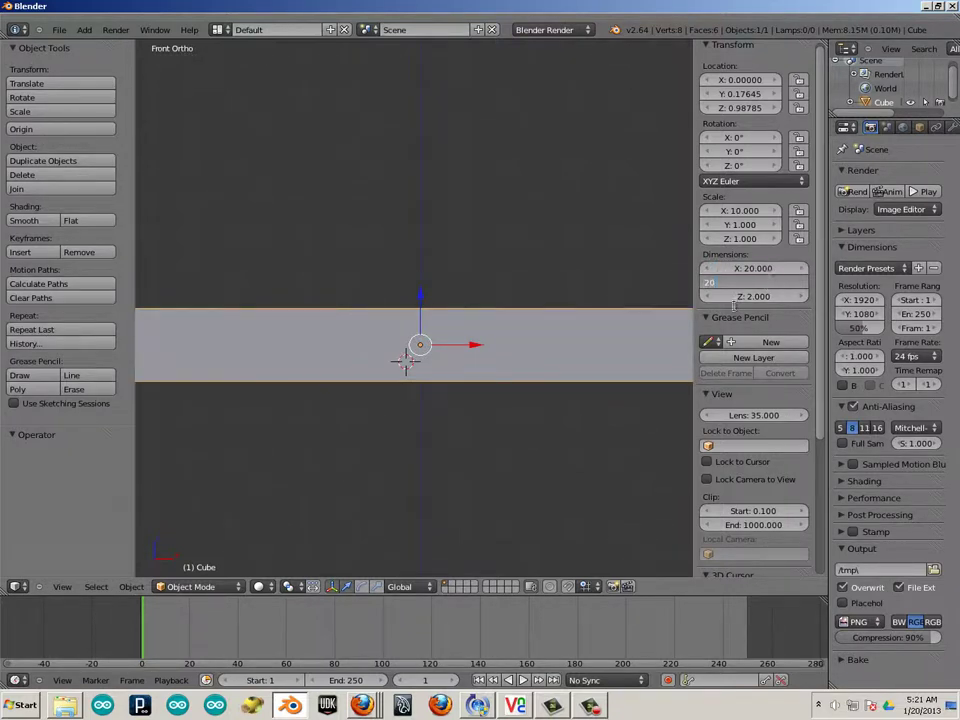
pyautogui.press('Tab')
pyautogui.write('20')
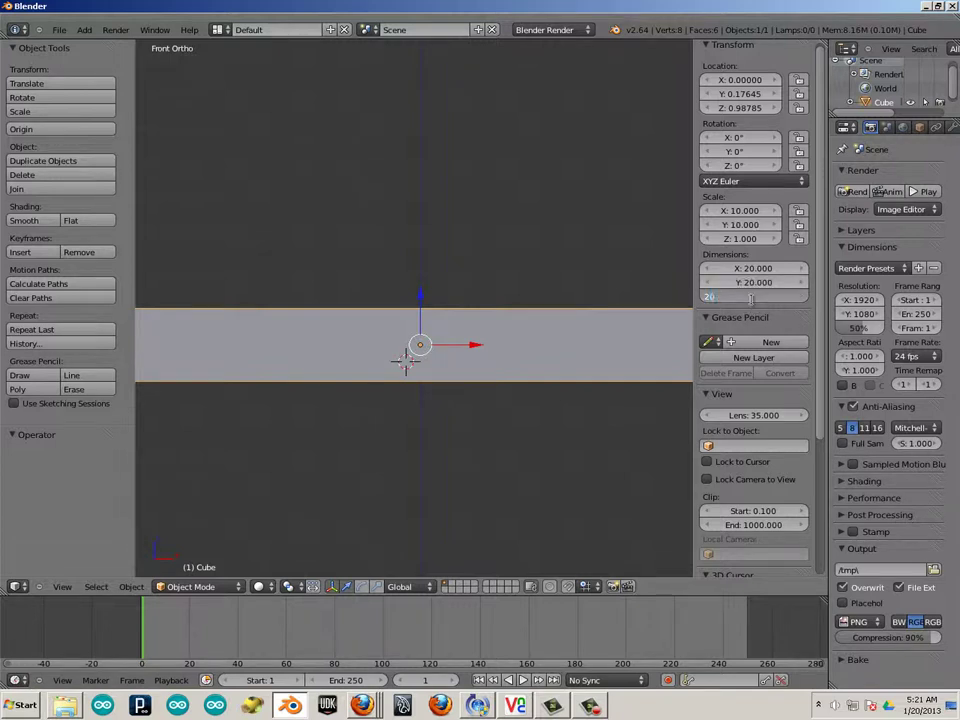
pyautogui.press('Return')
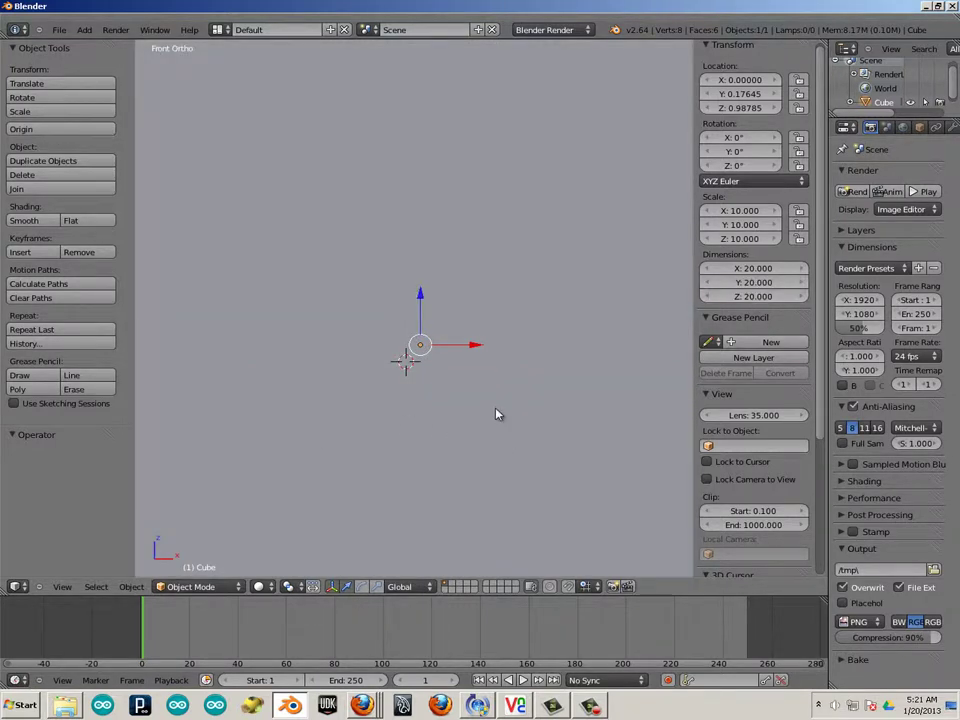
# - Flatten the cube along Z into a thin slab and set its Z dimension to 0.3
pyautogui.scroll(-3, 291, 369)
pyautogui.moveTo(291, 369); pyautogui.dragTo(297, 430, button='middle')
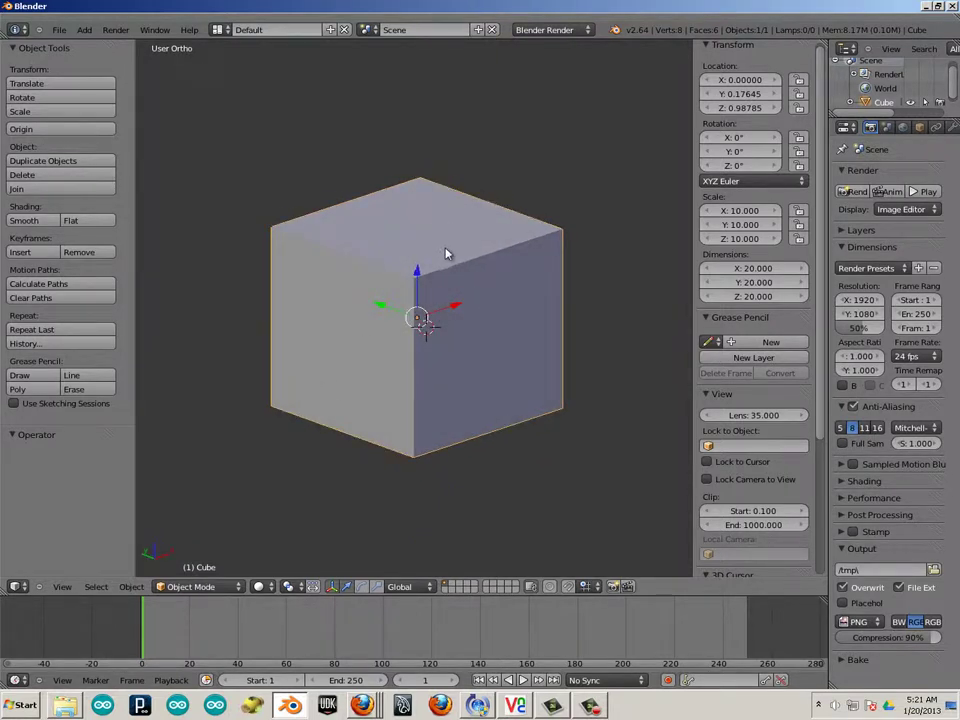
pyautogui.hotkey('ctrl', 'alt', 's')
pyautogui.moveTo(418, 270); pyautogui.dragTo(417, 303)
pyautogui.moveTo(489, 409); pyautogui.dragTo(430, 421, button='middle')
pyautogui.scroll(2, 458, 422)
pyautogui.click(764, 294)
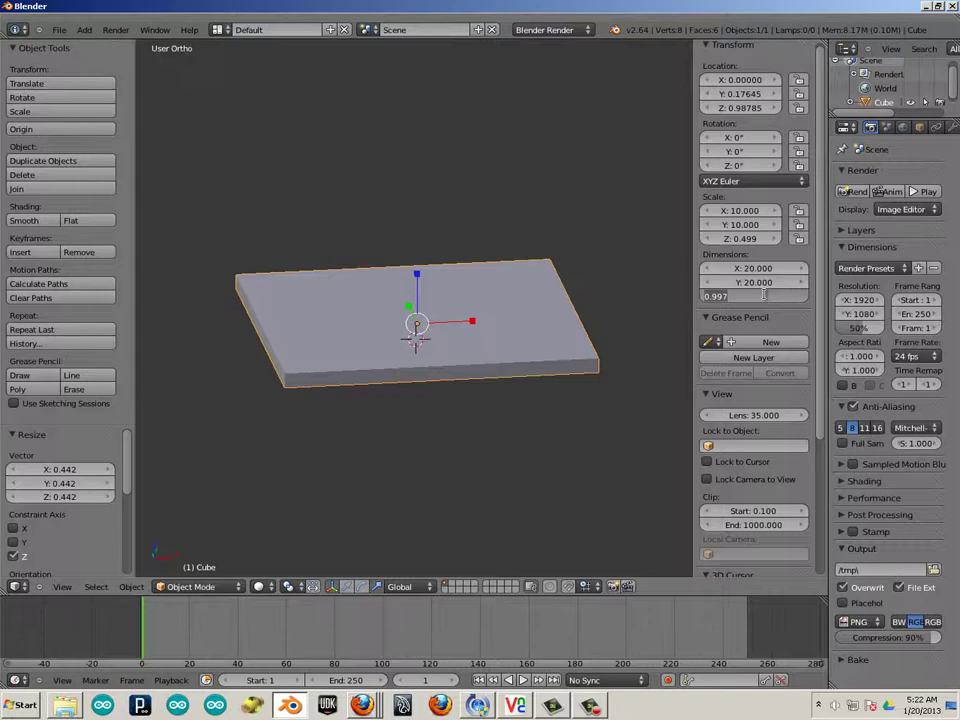
pyautogui.press('BackSpace')
pyautogui.write('0.3')
pyautogui.press('Return')
# - Deselect the slab, add a second cube mesh, and stretch it along Y to about 8.7 long
pyautogui.moveTo(380, 445); pyautogui.dragTo(347, 447, button='middle')
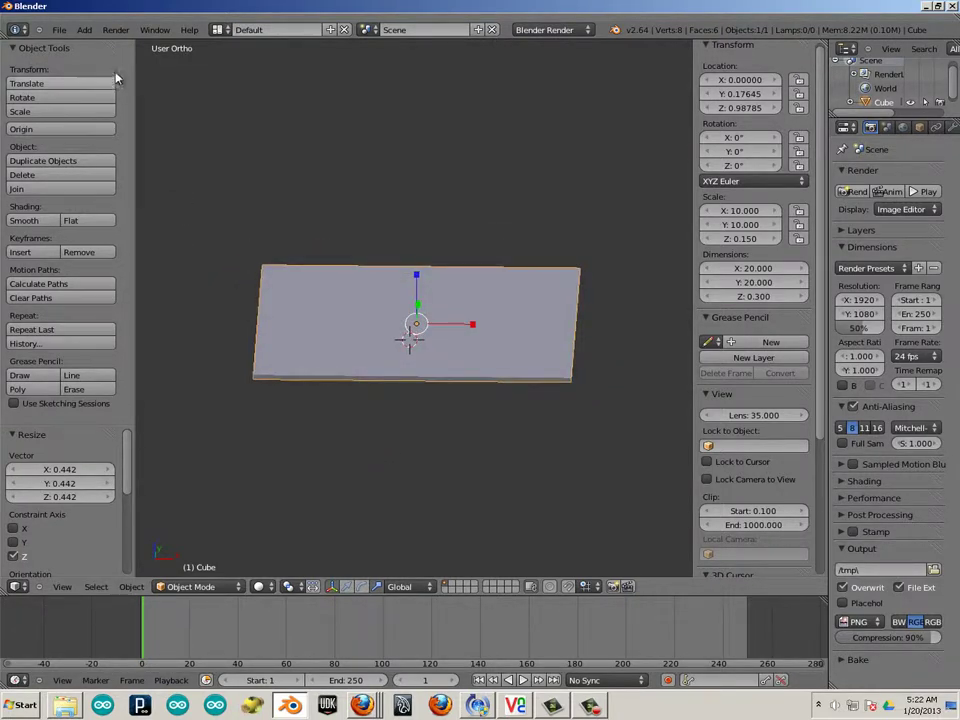
pyautogui.press('a')
pyautogui.click(78, 31)
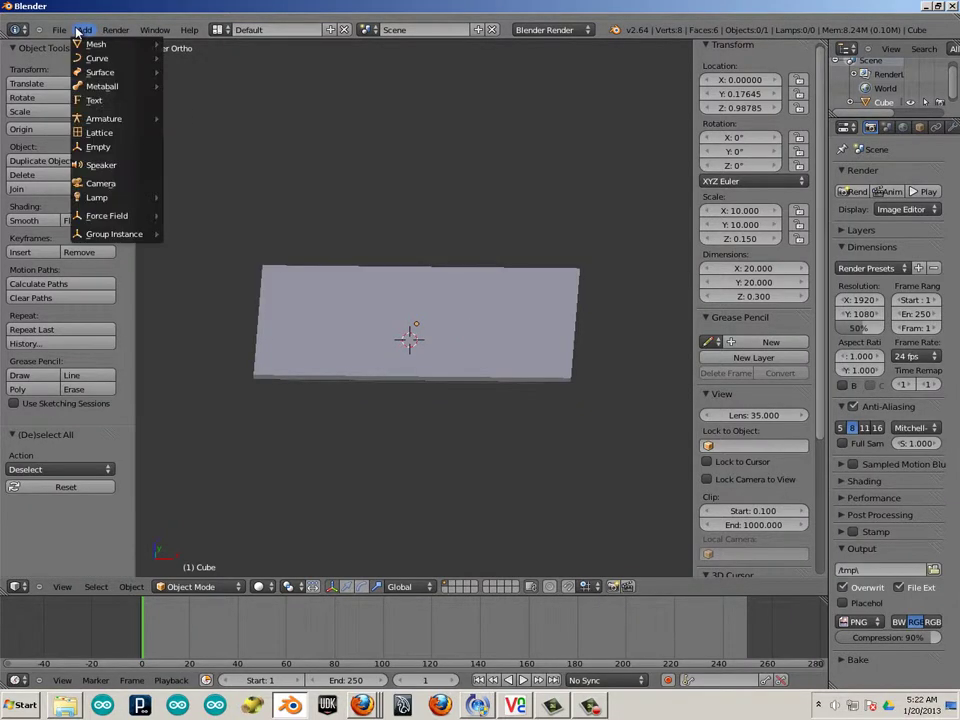
pyautogui.moveTo(105, 43)
pyautogui.click(200, 58)
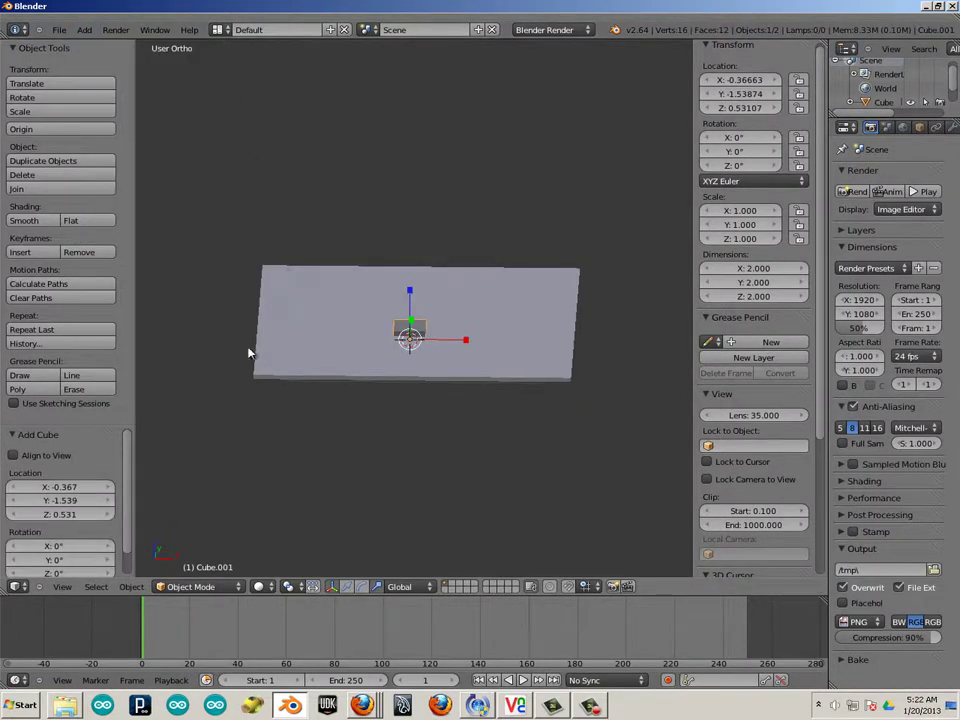
pyautogui.moveTo(249, 353); pyautogui.dragTo(383, 349, button='middle')
pyautogui.press('s')
pyautogui.press('y')
pyautogui.click(360, 319)
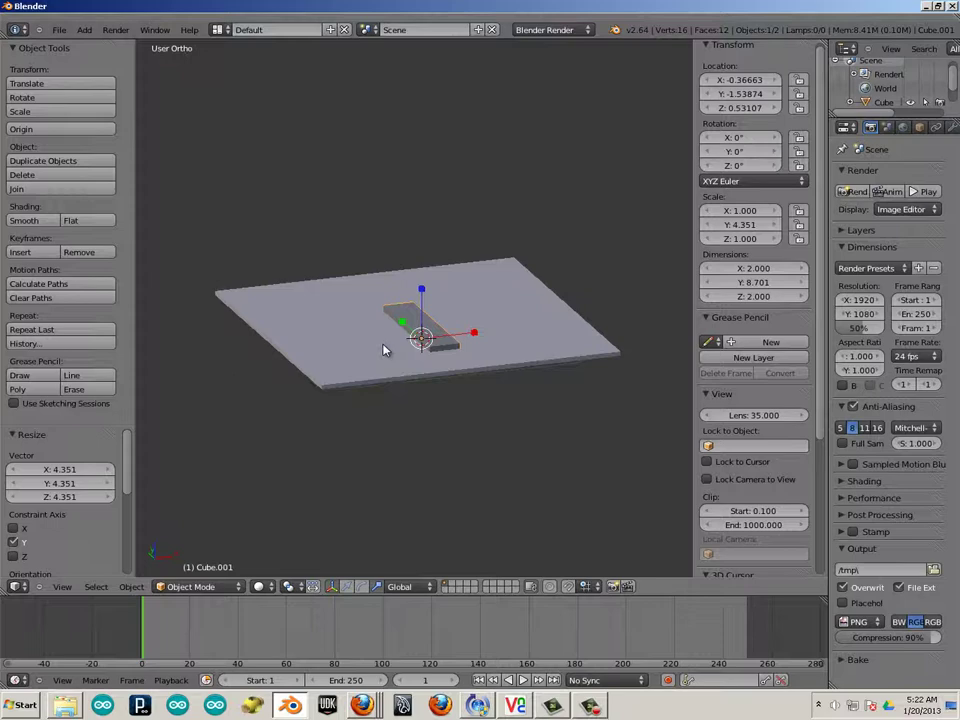
# - Raise the new block onto the slab, shorten it to about 4.3 along Y, and move it to about Y -6.8 near the slab's edge
pyautogui.press('KP_3')
pyautogui.keyDown('shift'); pyautogui.moveTo(336, 352); pyautogui.dragTo(349, 375, button='middle'); pyautogui.keyUp('shift')
pyautogui.scroll(2, 380, 385)
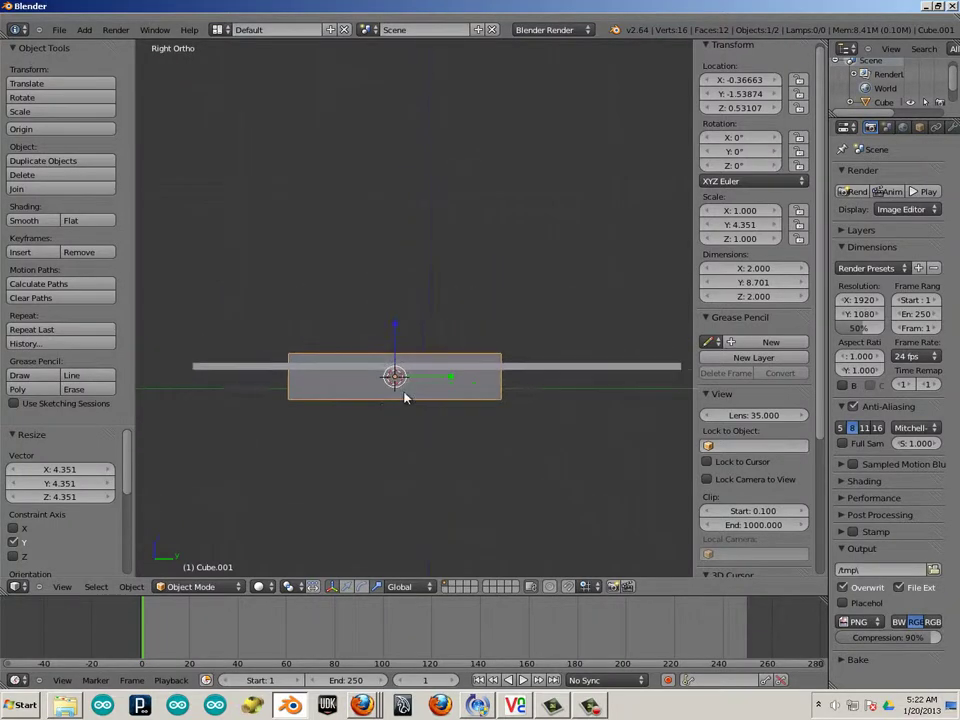
pyautogui.press('g')
pyautogui.press('z')
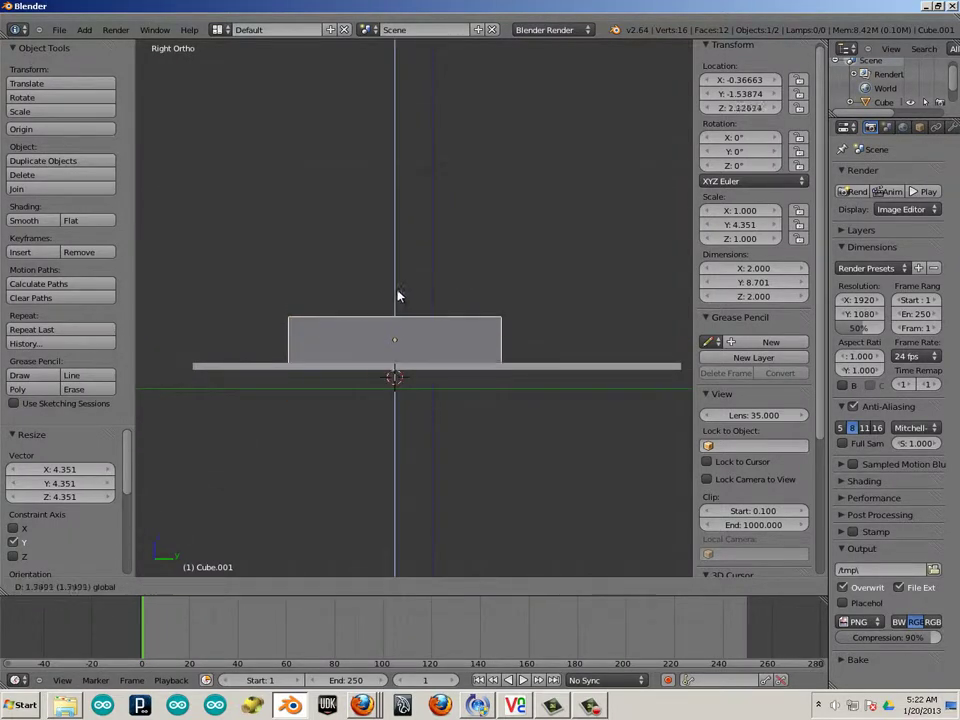
pyautogui.click(397, 298)
pyautogui.moveTo(450, 343); pyautogui.dragTo(320, 347)
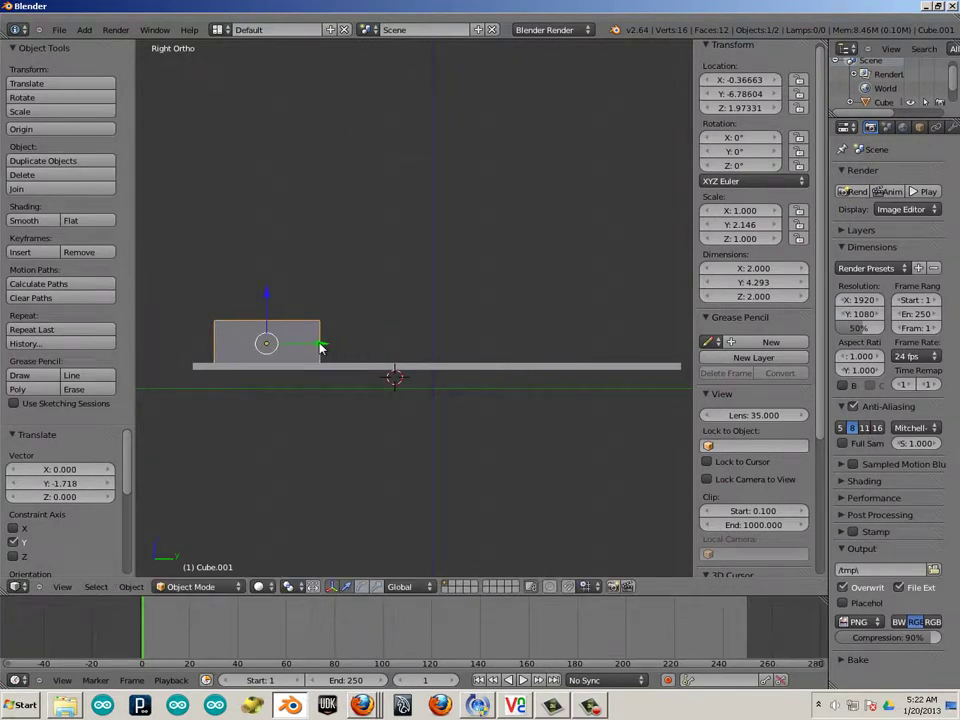
# - In wireframe shading, raise the block's top vertices to make it about 3.75 high, and return to Object Mode
pyautogui.press('Tab')
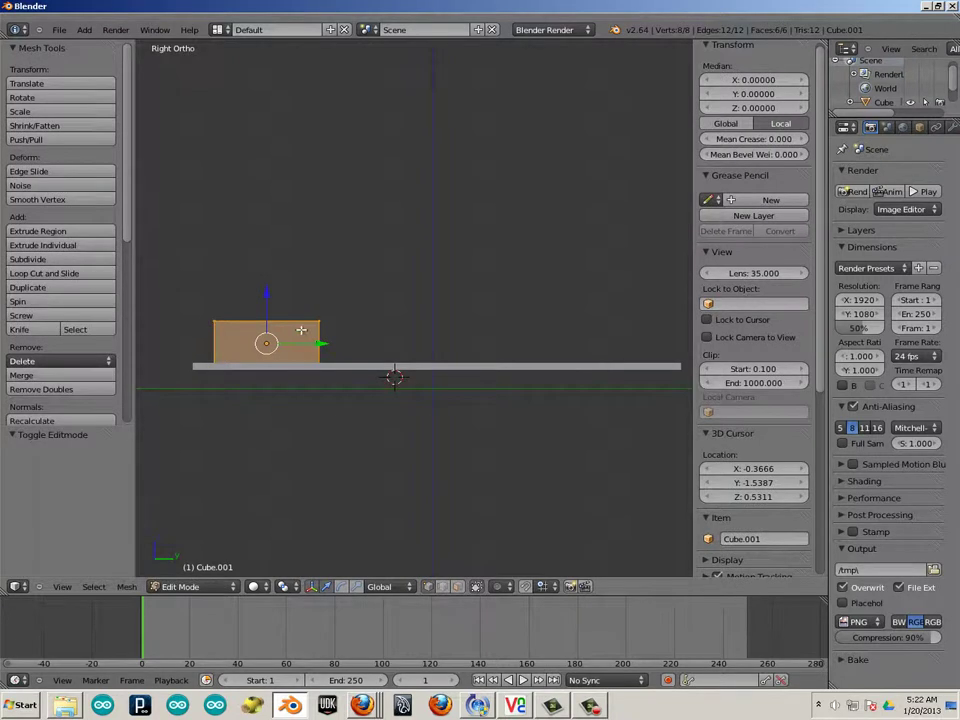
pyautogui.press('Tab')
pyautogui.press('z')
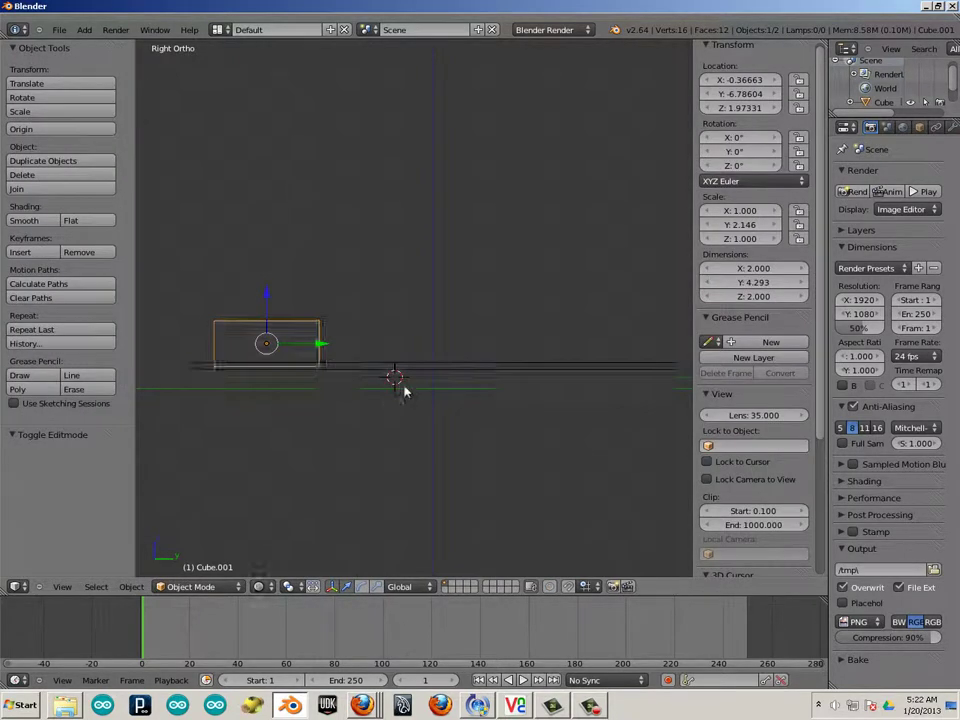
pyautogui.press('Tab')
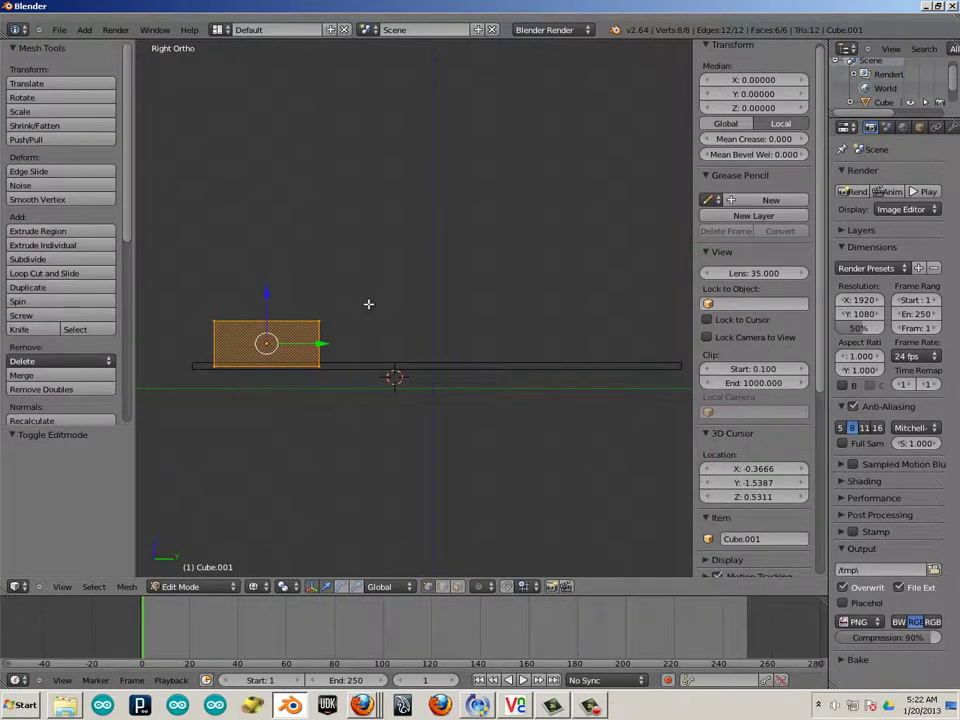
pyautogui.moveTo(370, 327); pyautogui.dragTo(194, 305)
pyautogui.moveTo(266, 268); pyautogui.dragTo(266, 227)
pyautogui.press('Tab')
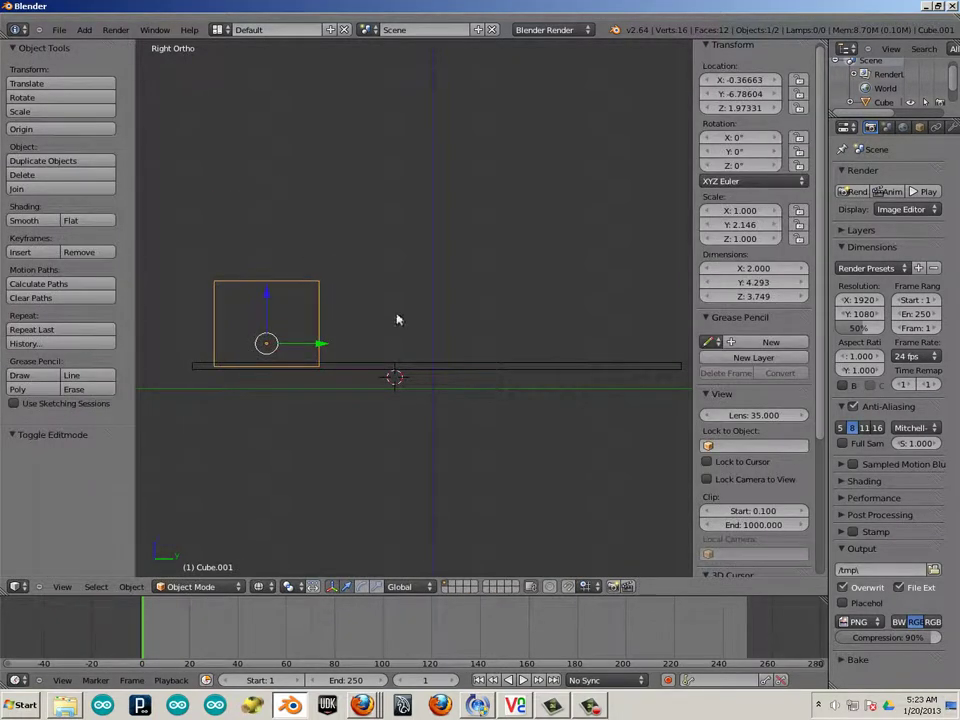
# - Widen the block along X to about 11.5 and switch the view back to solid shading
pyautogui.moveTo(482, 280); pyautogui.dragTo(463, 404, button='middle')
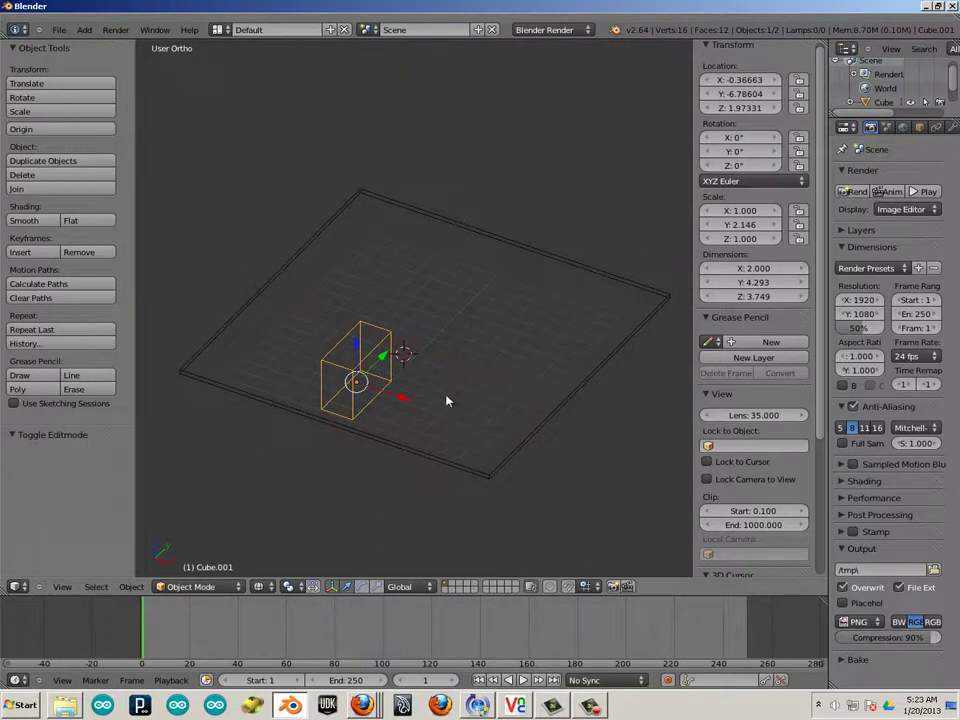
pyautogui.hotkey('ctrl', 'alt', 's')
pyautogui.moveTo(406, 401); pyautogui.dragTo(538, 484)
pyautogui.press('a')
pyautogui.moveTo(577, 485); pyautogui.dragTo(525, 482, button='middle')
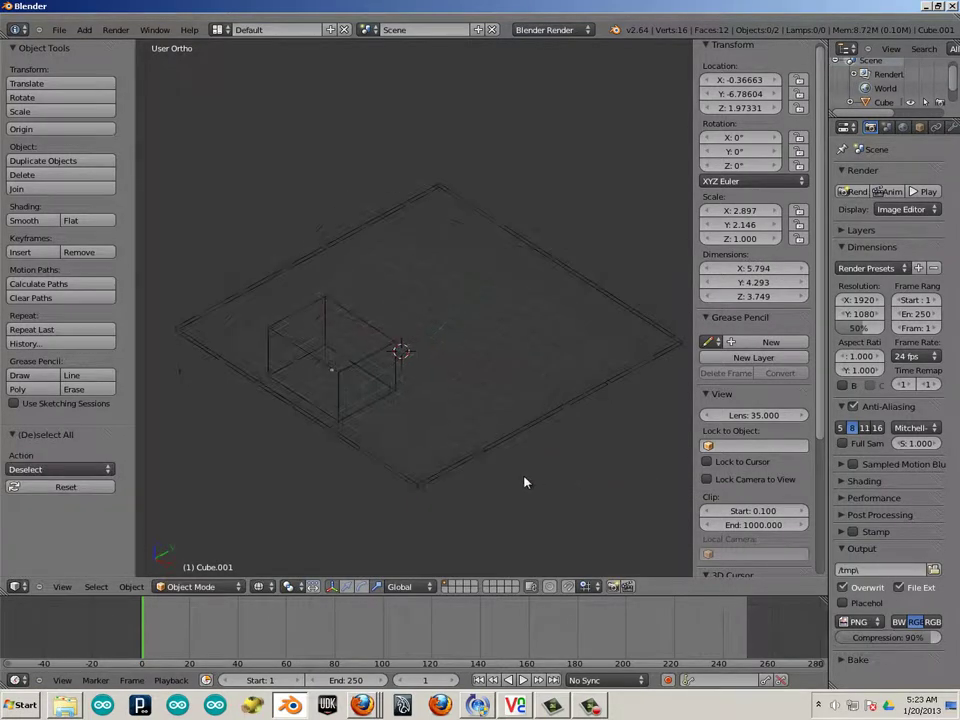
pyautogui.rightClick(368, 357)
pyautogui.press('z')
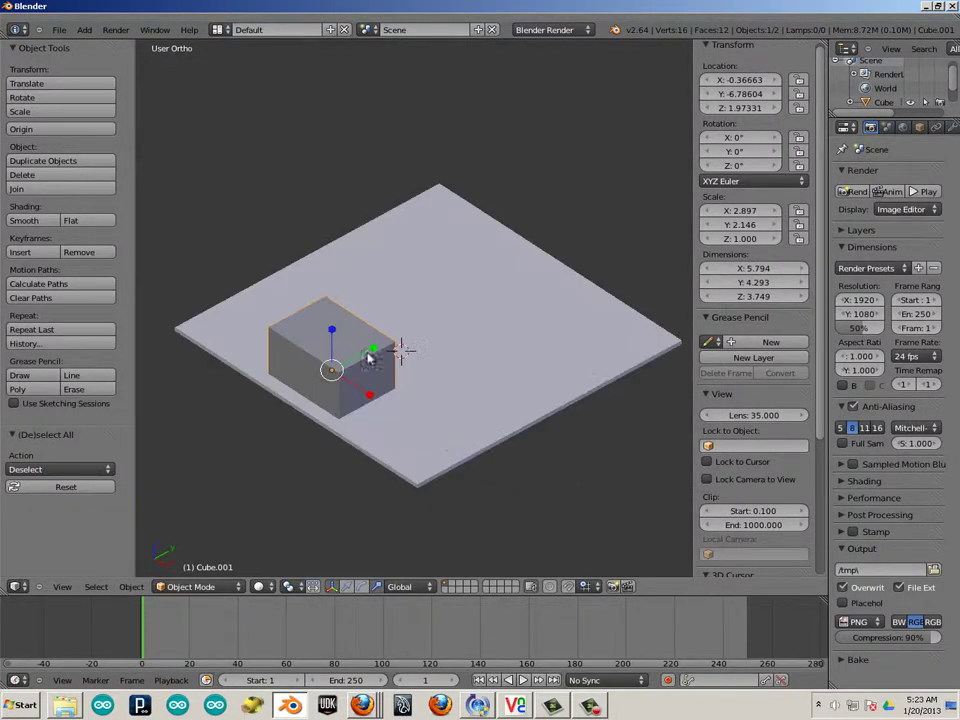
pyautogui.moveTo(456, 499)
pyautogui.mouseDown(button='middle')
pyautogui.moveTo(431, 501)
pyautogui.moveTo(511, 497)
pyautogui.moveTo(439, 443)
pyautogui.mouseUp(button='middle')
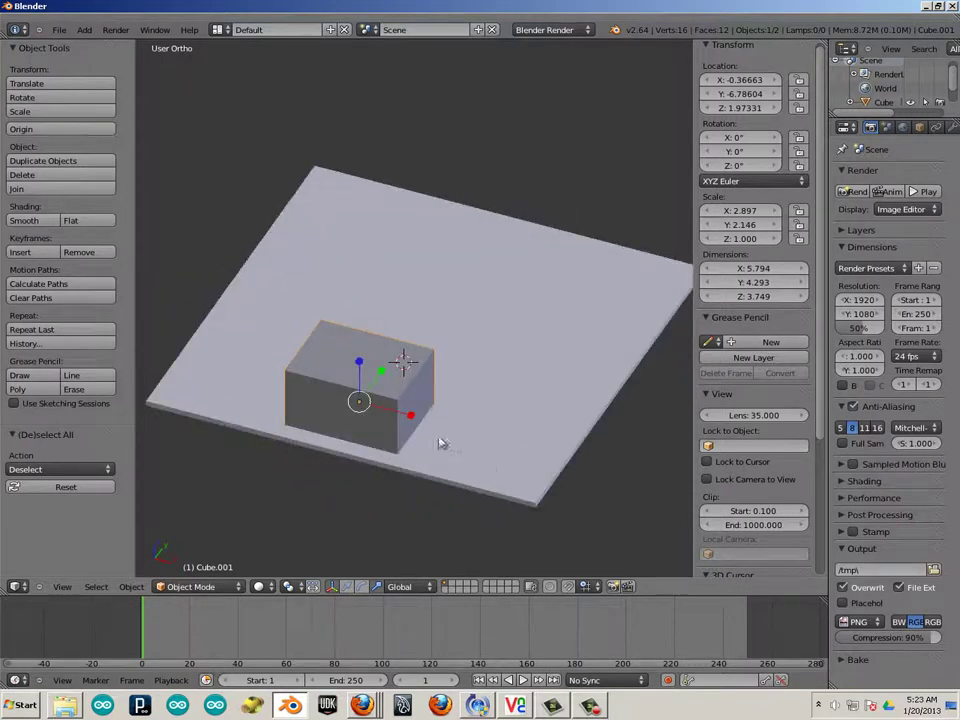
pyautogui.press('s')
pyautogui.press('x')
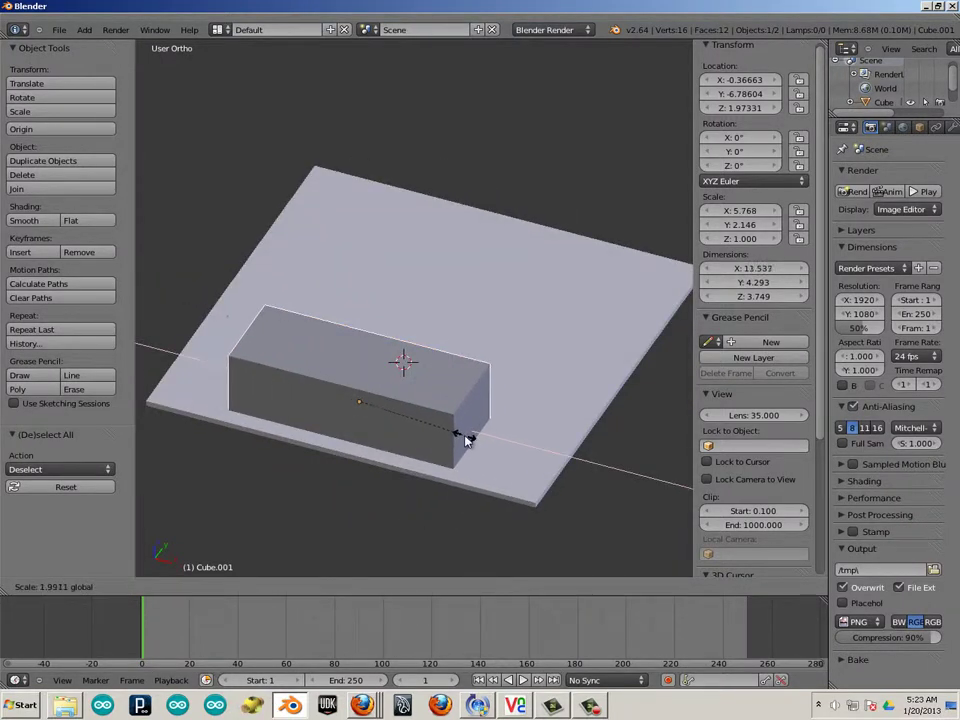
pyautogui.click(467, 440)
# - Set the block's Y dimension to 2.5
pyautogui.moveTo(525, 482); pyautogui.dragTo(365, 288, button='middle')
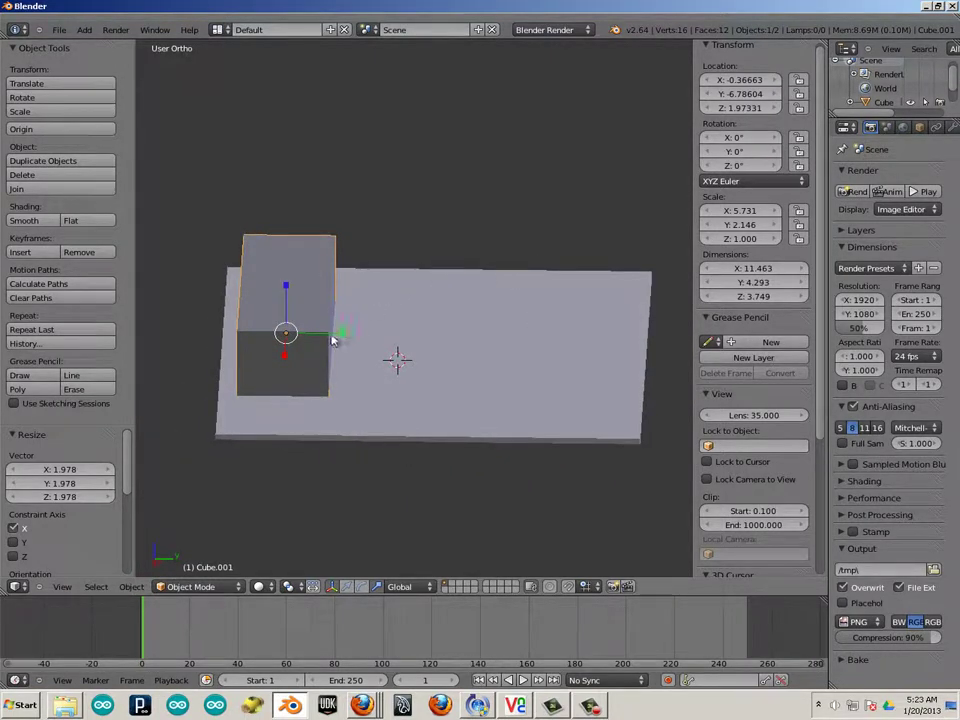
pyautogui.click(757, 284)
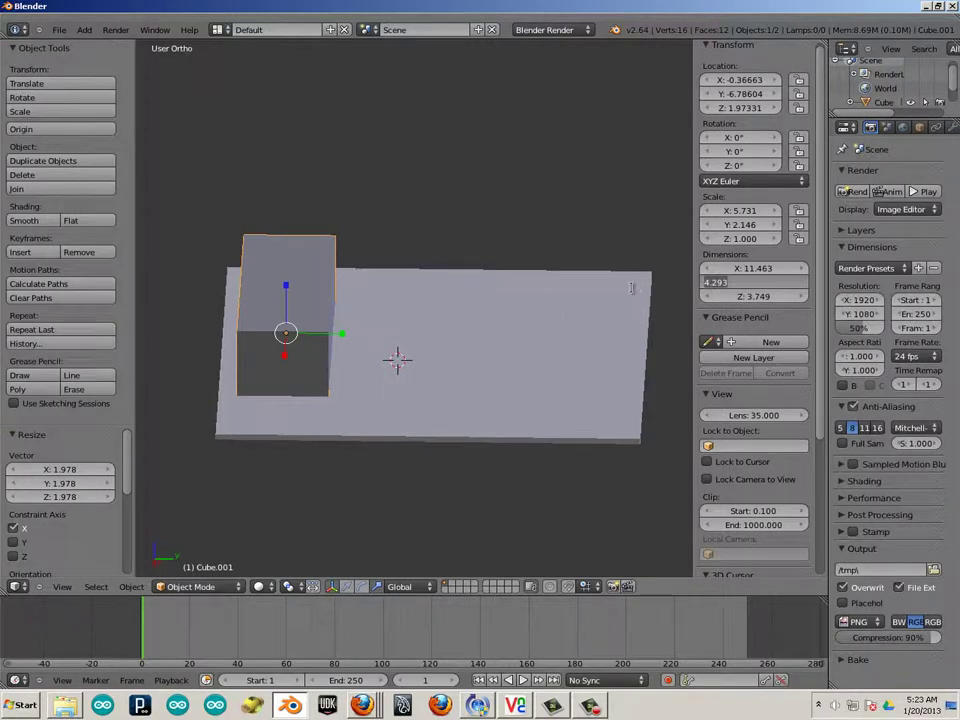
pyautogui.write('2.5')
pyautogui.press('Return')
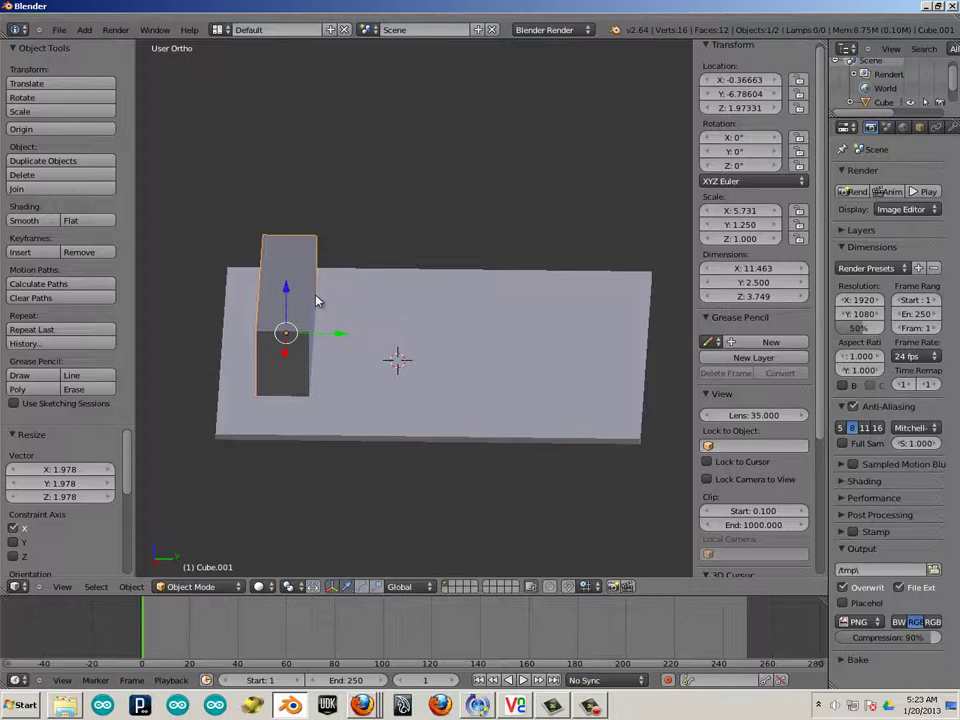
# - Duplicate the block and place the copy about 14 units away along Y, near the slab's opposite edge
pyautogui.hotkey('shift', 'd')
pyautogui.press('y')
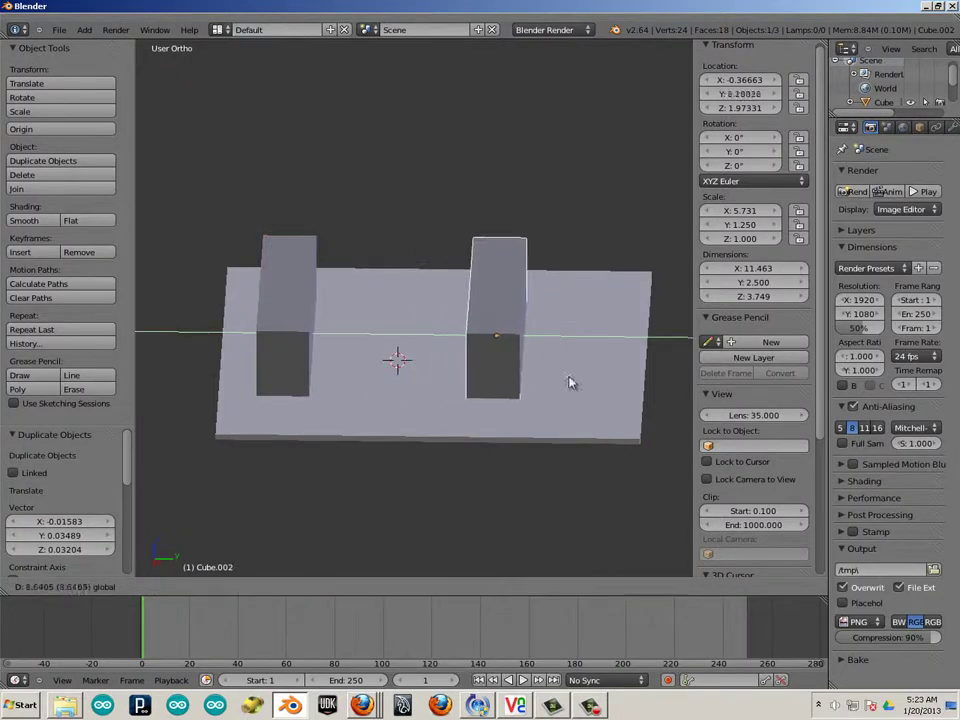
pyautogui.click(636, 403)
pyautogui.moveTo(467, 407); pyautogui.dragTo(424, 315, button='middle')
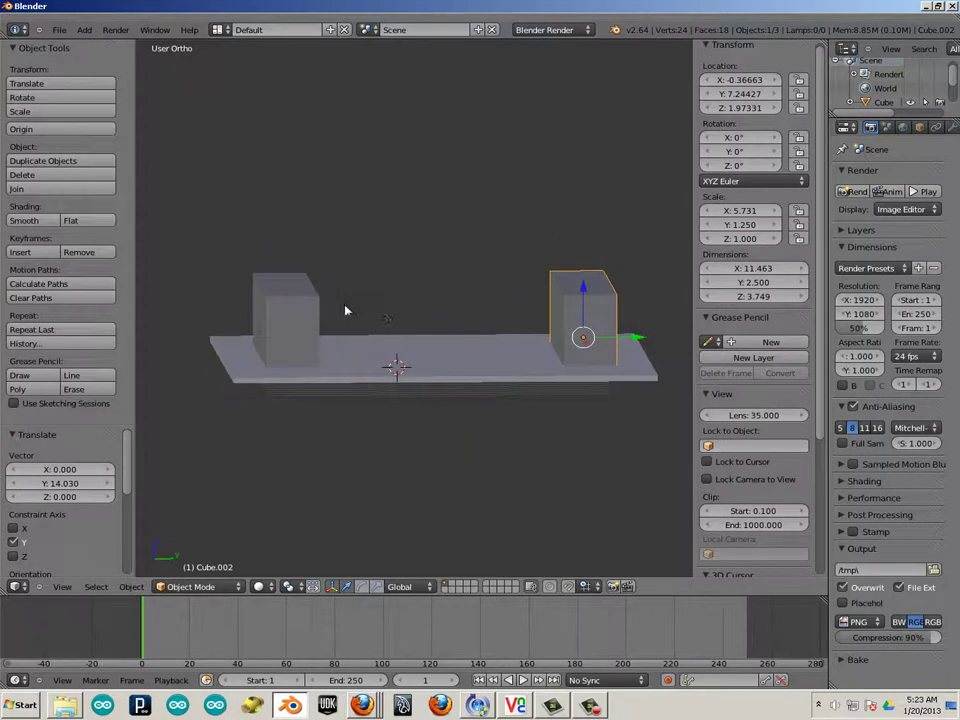
# - Delete the duplicated block
pyautogui.click(753, 297)
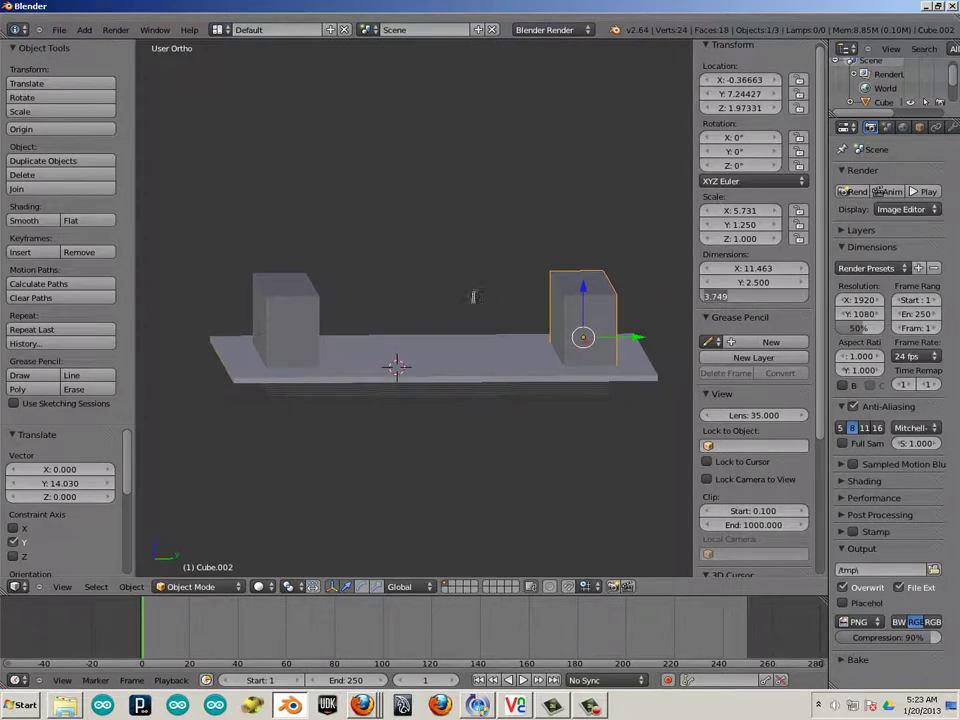
pyautogui.press('x')
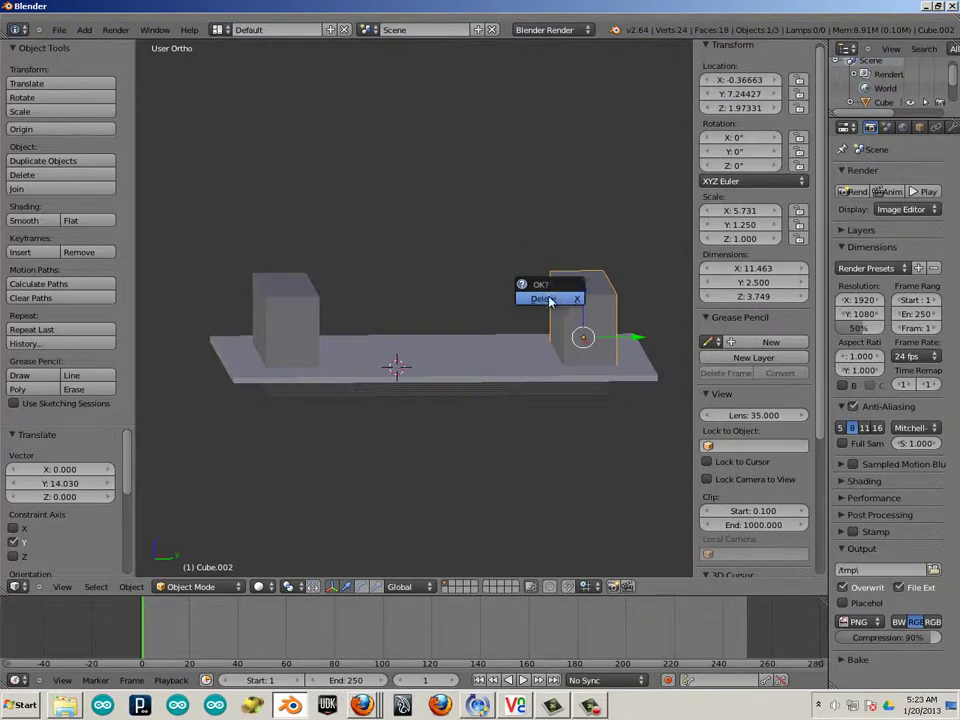
pyautogui.click(555, 299)
# - Set the remaining block's Z dimension to 10 and raise it about 1.8 units along Z so it stands on the slab
pyautogui.rightClick(266, 316)
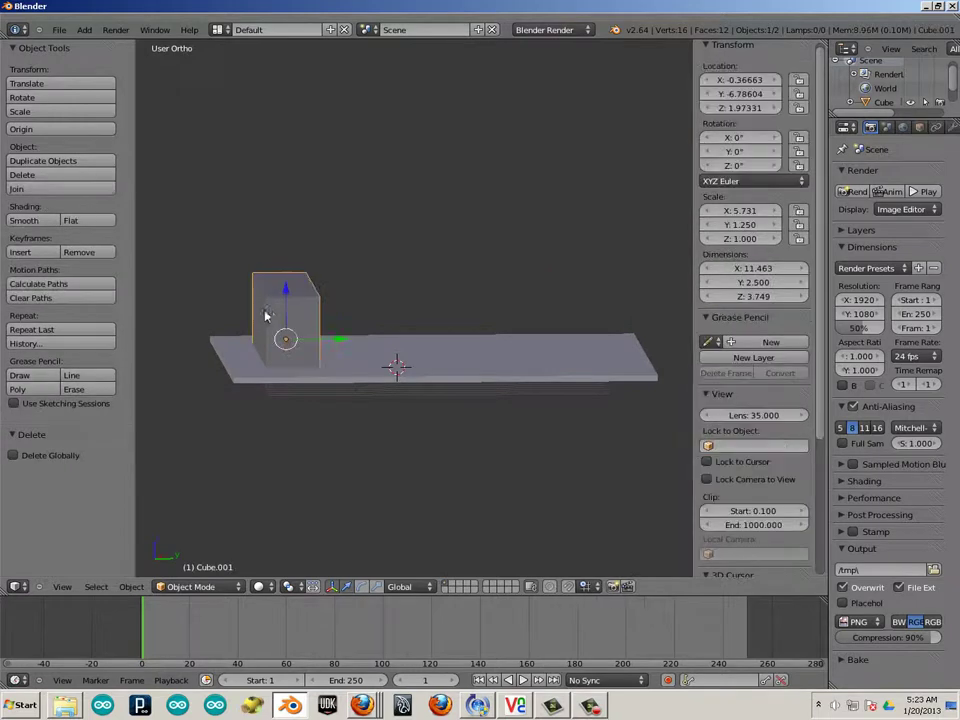
pyautogui.click(757, 297)
pyautogui.write('10')
pyautogui.press('Return')
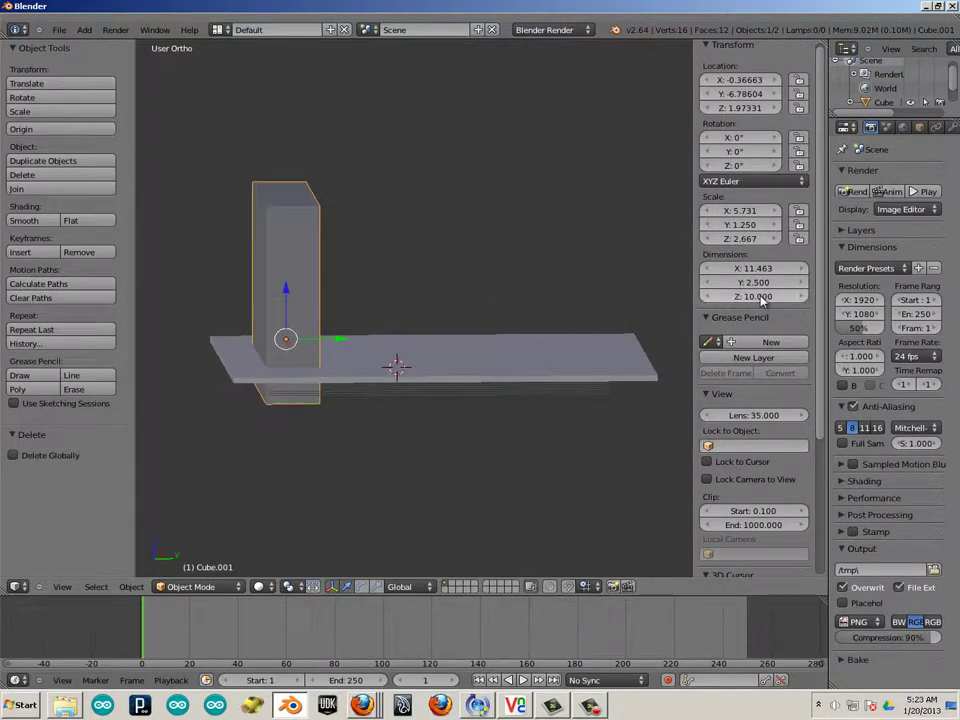
pyautogui.moveTo(284, 288); pyautogui.dragTo(288, 251)
pyautogui.press('KP_1')
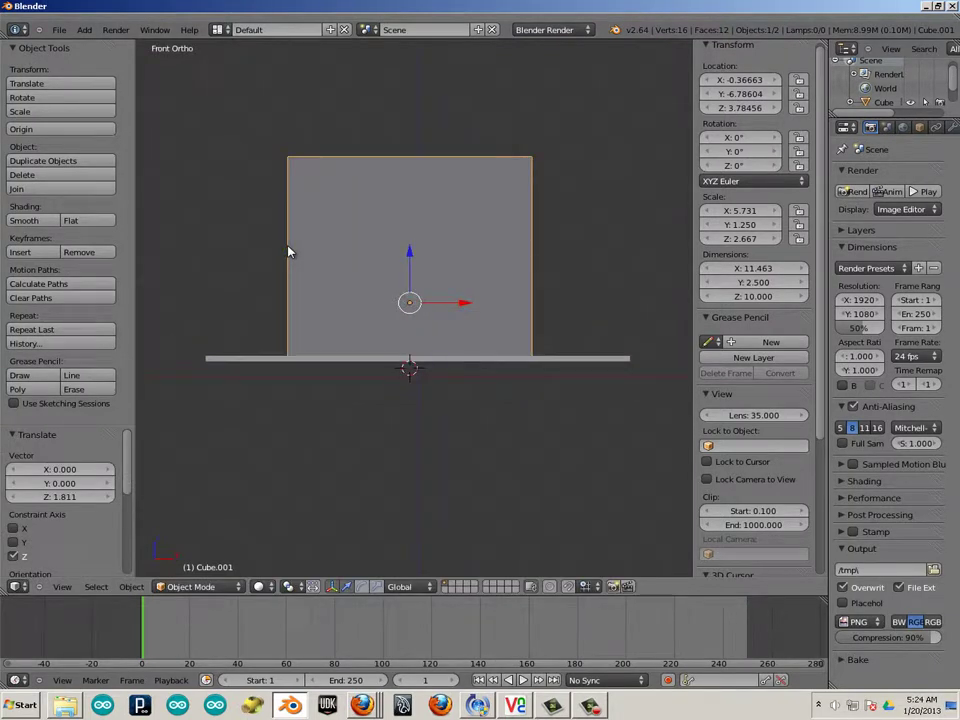
pyautogui.press('KP_3')
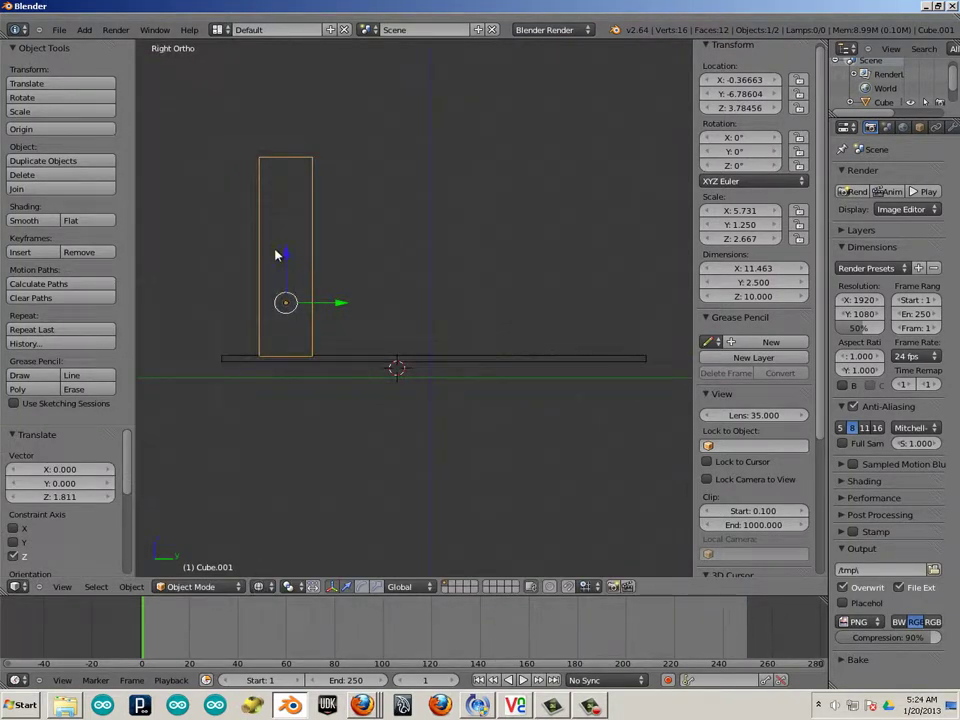
# - Lower the block about 0.1 units along Z into the slab and place a duplicate about 13.3 units away along Y
pyautogui.moveTo(295, 250); pyautogui.dragTo(289, 259)
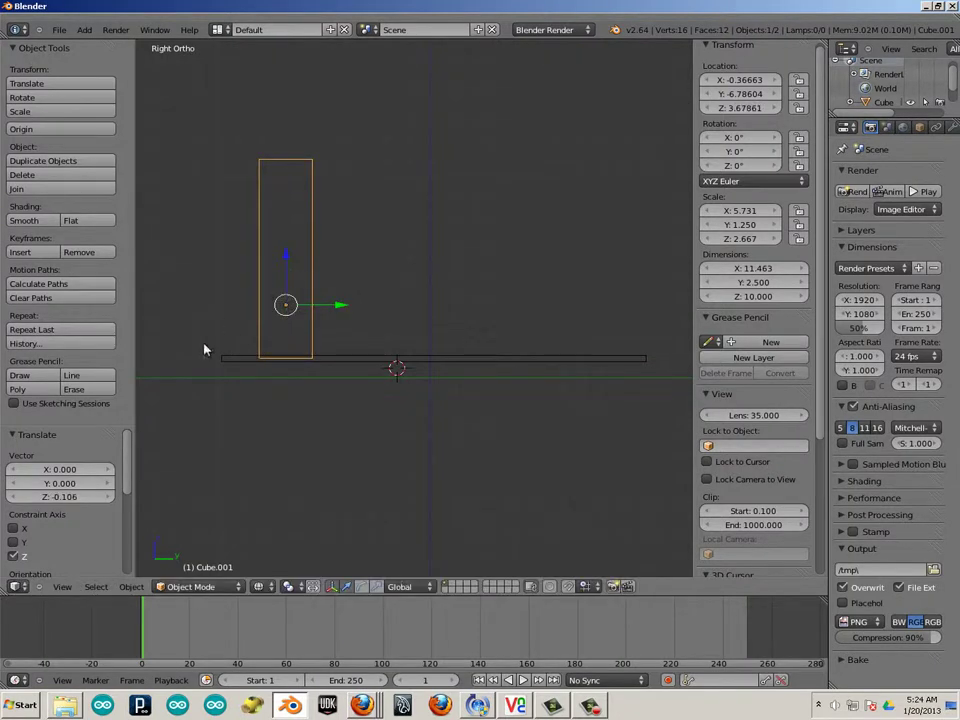
pyautogui.scroll(2, 312, 376)
pyautogui.keyDown('shift'); pyautogui.moveTo(312, 376); pyautogui.dragTo(267, 373, button='middle'); pyautogui.keyUp('shift')
pyautogui.scroll(-3, 318, 378)
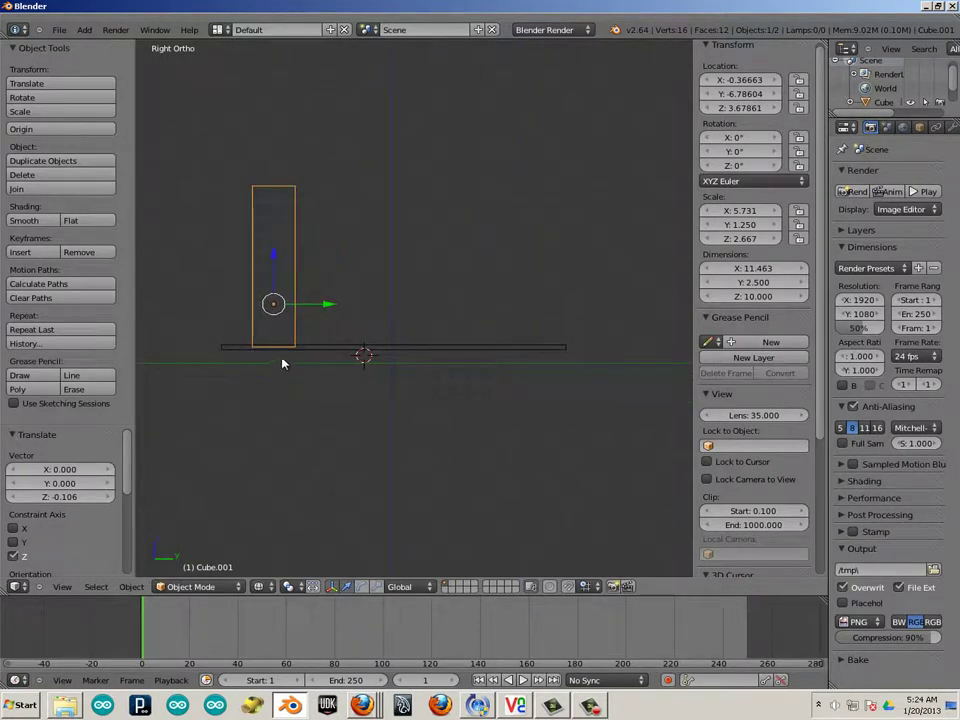
pyautogui.hotkey('shift', 'd')
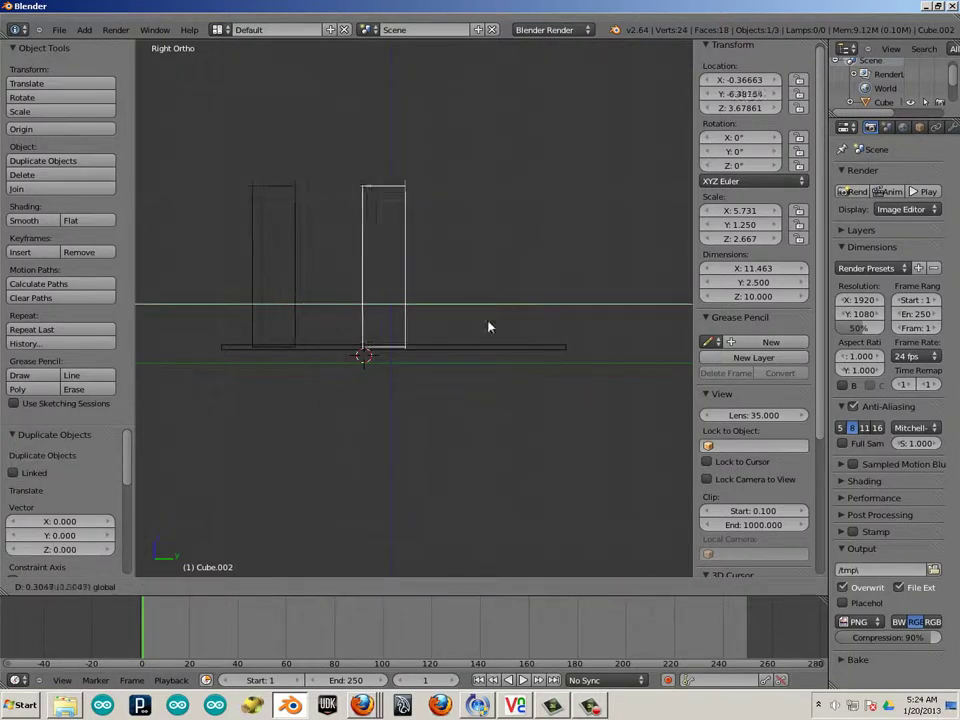
pyautogui.click(537, 337)
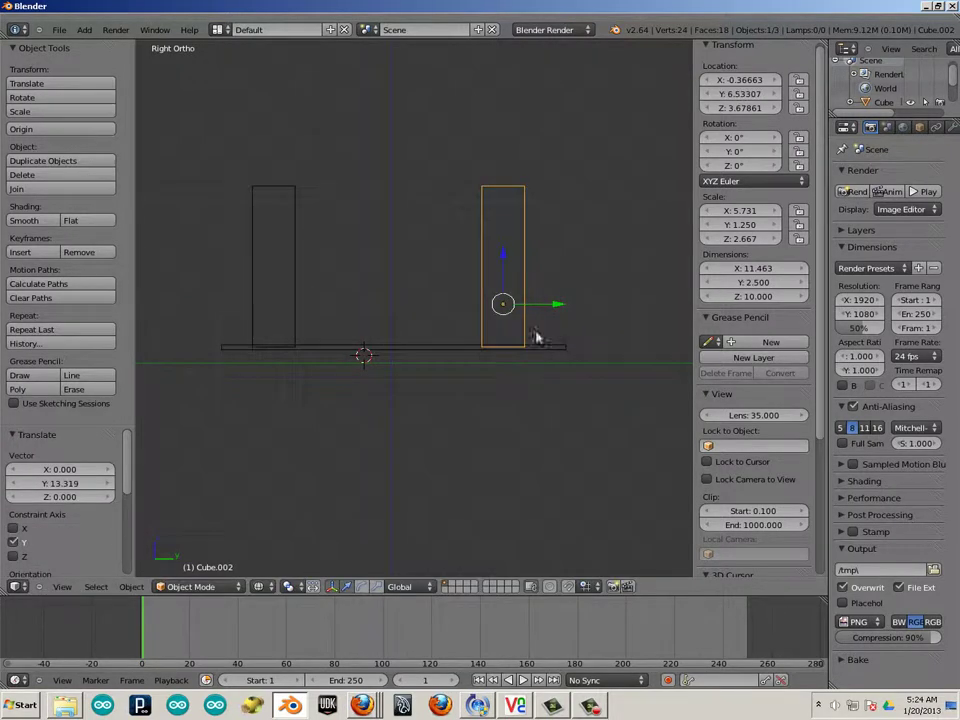
# - Duplicate the base slab and raise the copy about 10.1 units along Z onto the tops of the two upright blocks
pyautogui.rightClick(394, 348)
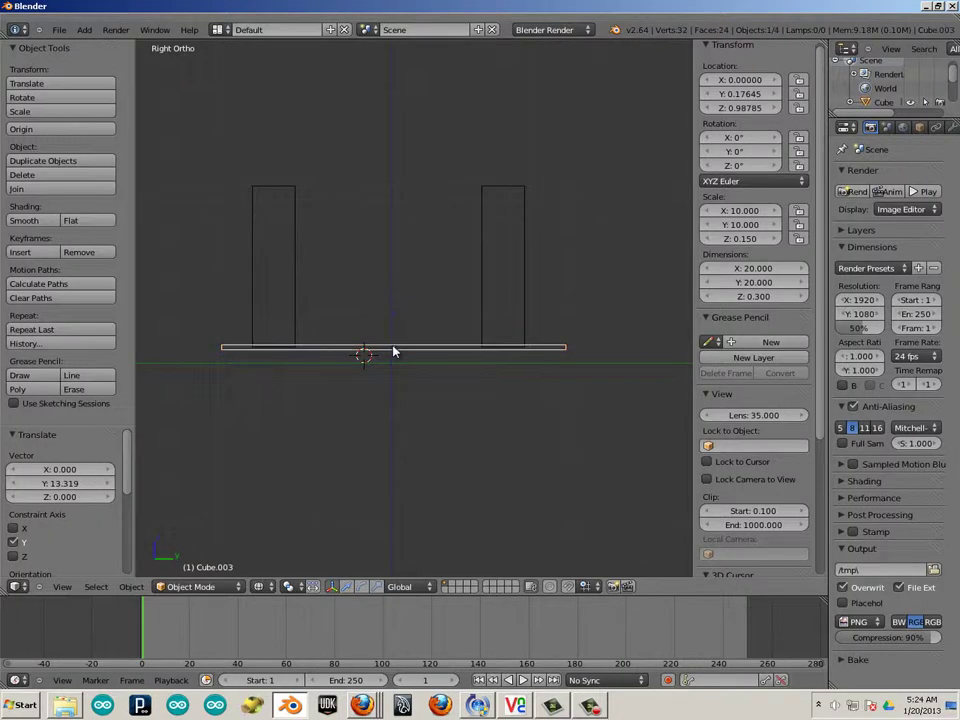
pyautogui.hotkey('shift', 'd')
pyautogui.press('z')
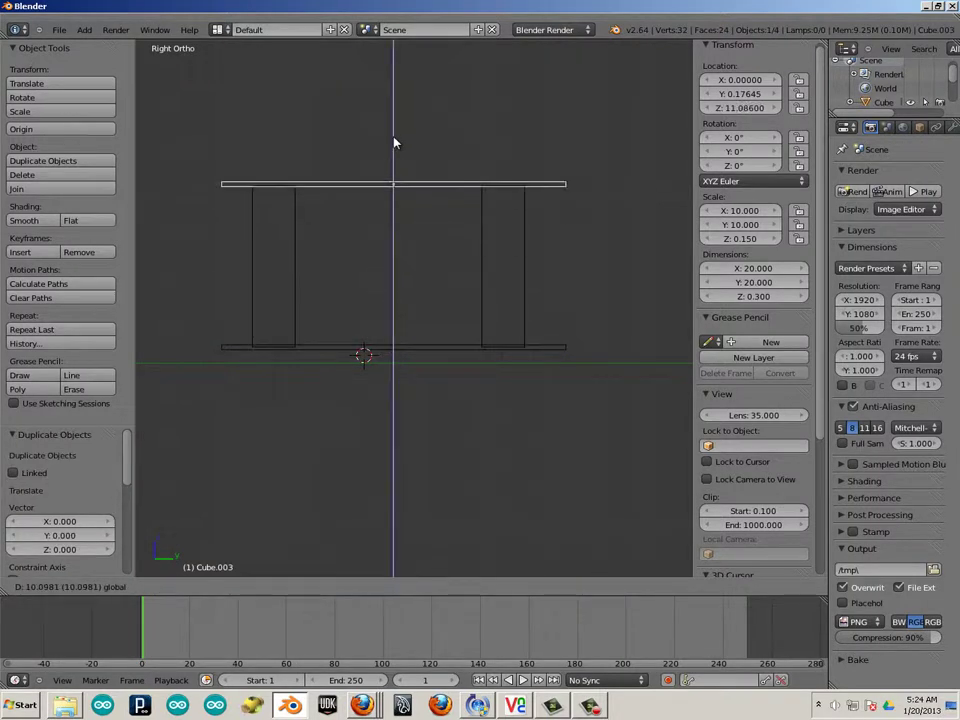
pyautogui.click(394, 143)
# - Scale the upper slab along X to about 11.44 units and shift it about -0.44 units along X to align with the blocks
pyautogui.moveTo(345, 225); pyautogui.dragTo(405, 310, button='middle')
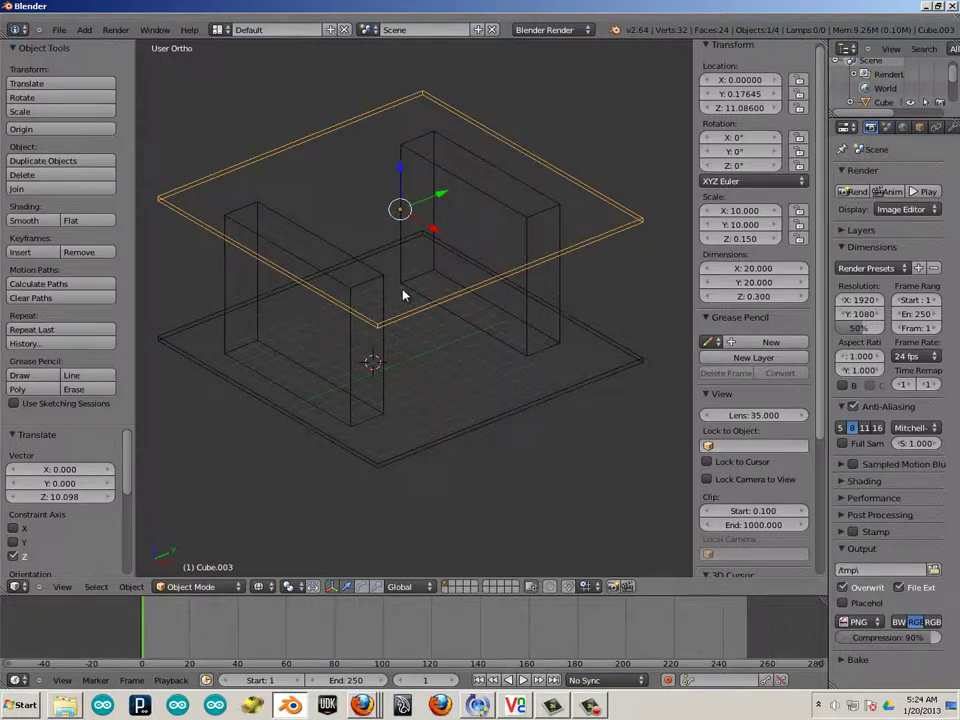
pyautogui.press('KP_7')
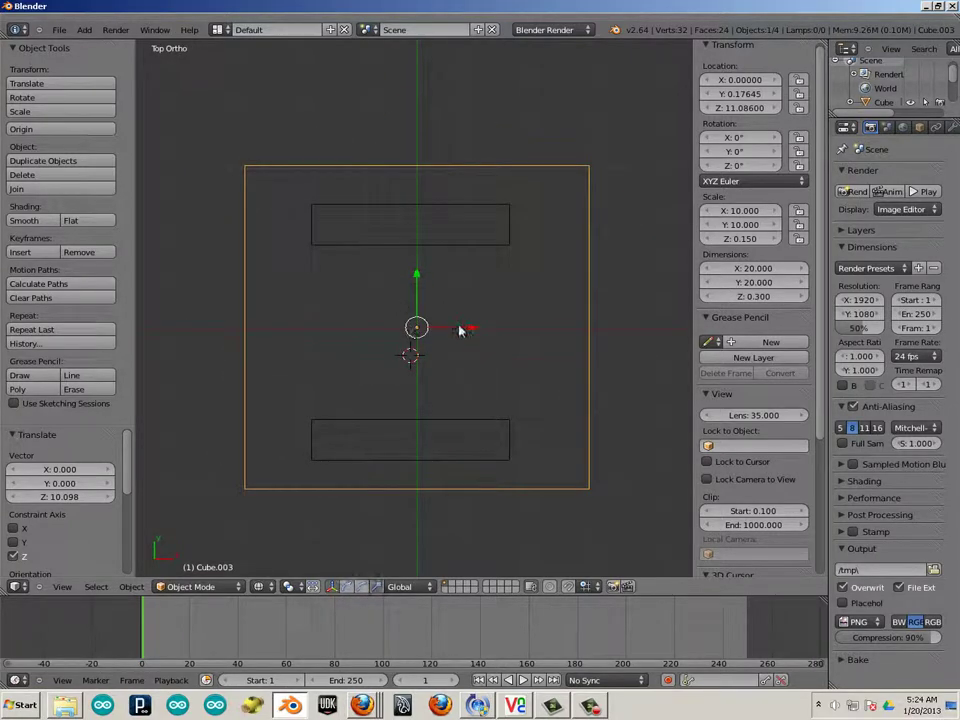
pyautogui.press('s')
pyautogui.press('x')
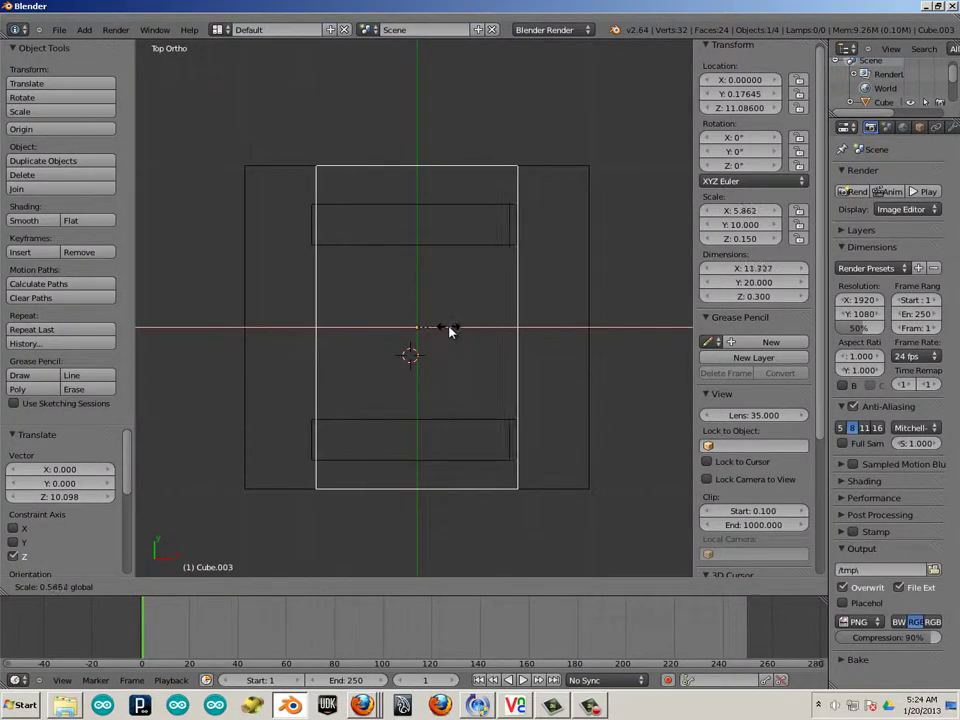
pyautogui.click(449, 333)
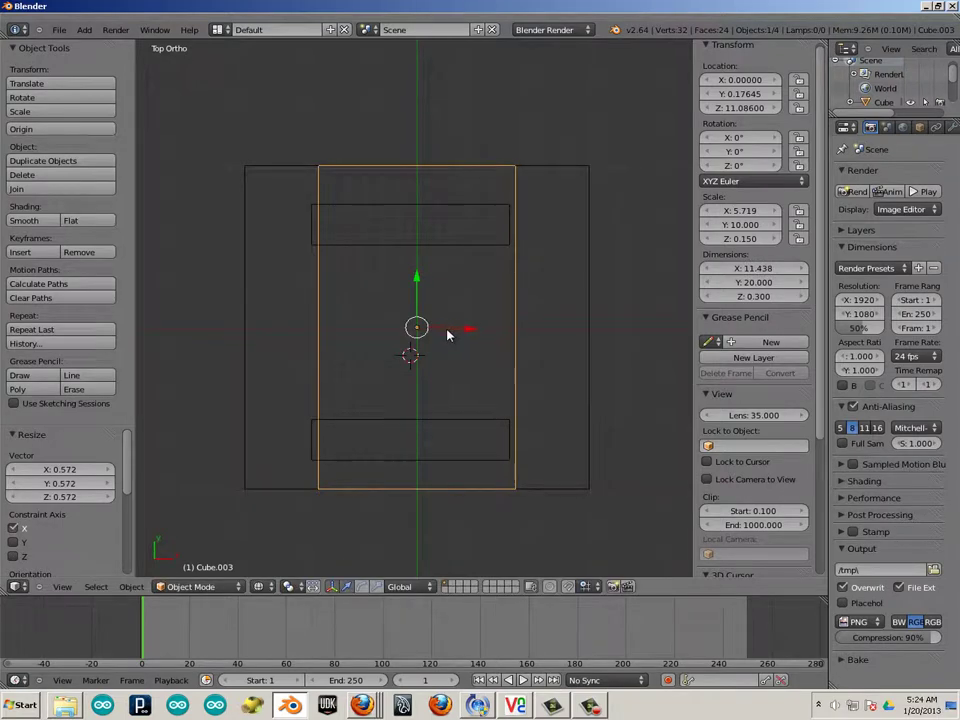
pyautogui.press('g')
pyautogui.press('x')
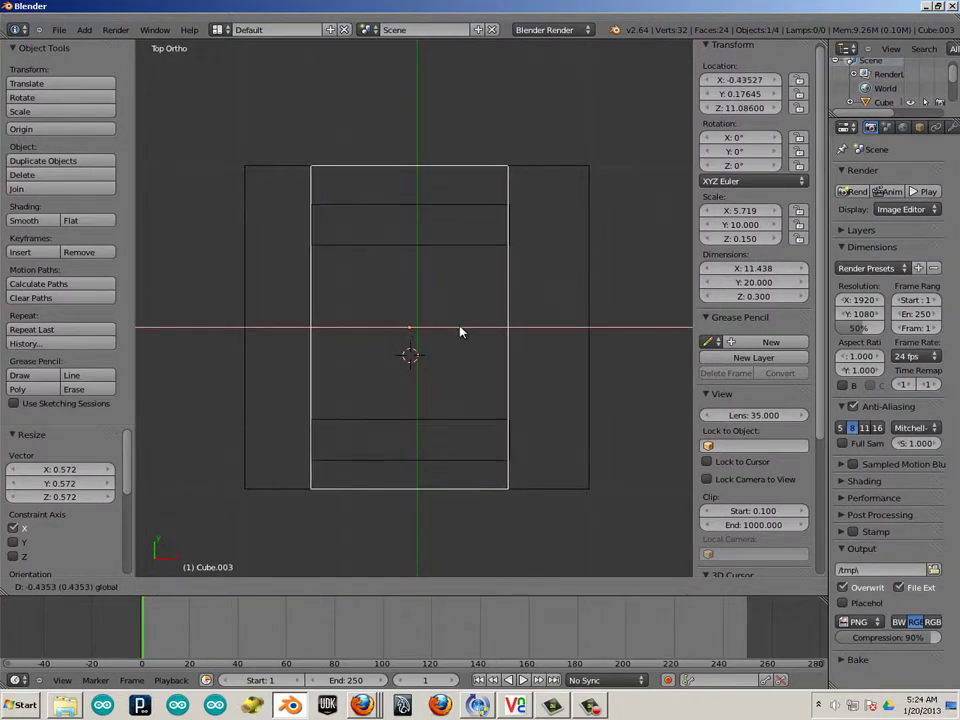
pyautogui.click(459, 330)
# - Scale the upper slab along Y to about 16.04 units and shift it about -0.35 units along Y to center it over the blocks
pyautogui.moveTo(570, 420); pyautogui.dragTo(695, 410, button='middle')
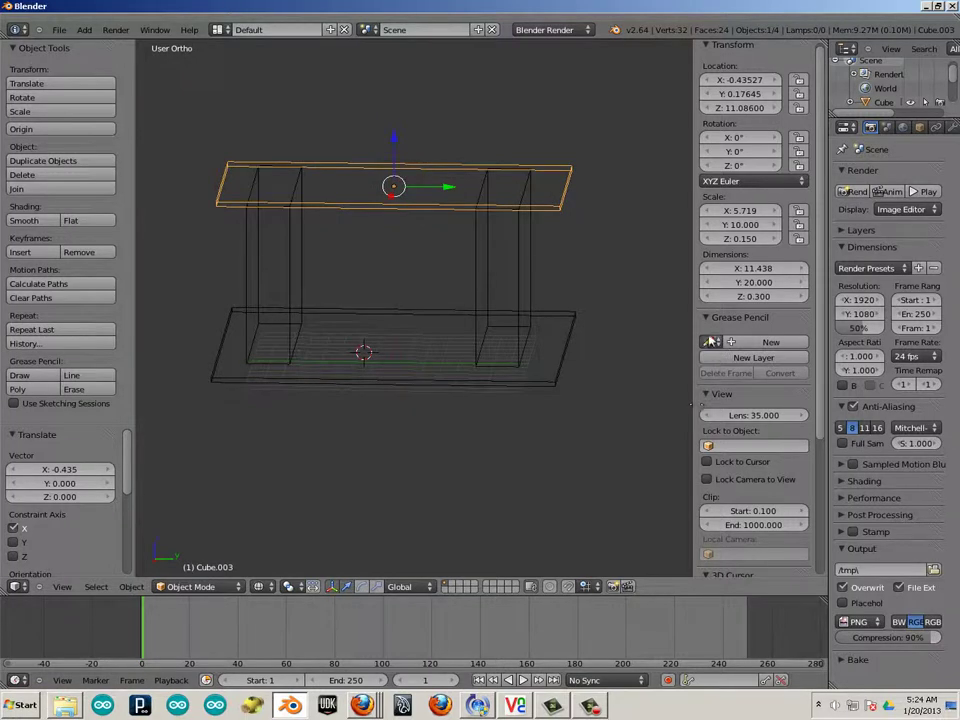
pyautogui.moveTo(526, 306); pyautogui.dragTo(574, 339, button='middle')
pyautogui.press('KP_1')
pyautogui.press('KP_3')
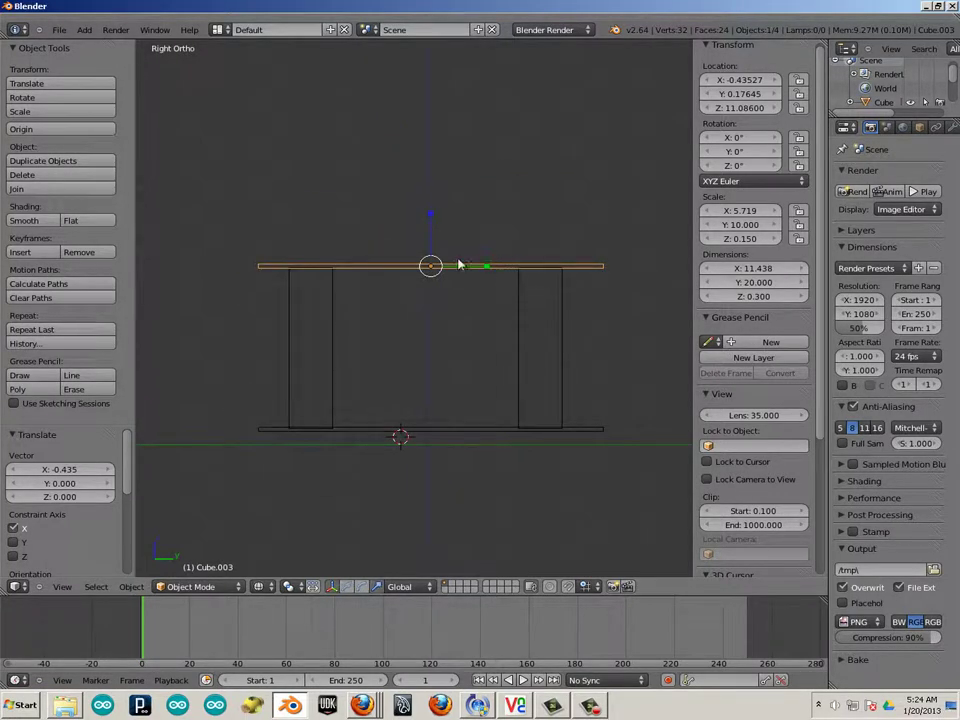
pyautogui.press('s')
pyautogui.press('y')
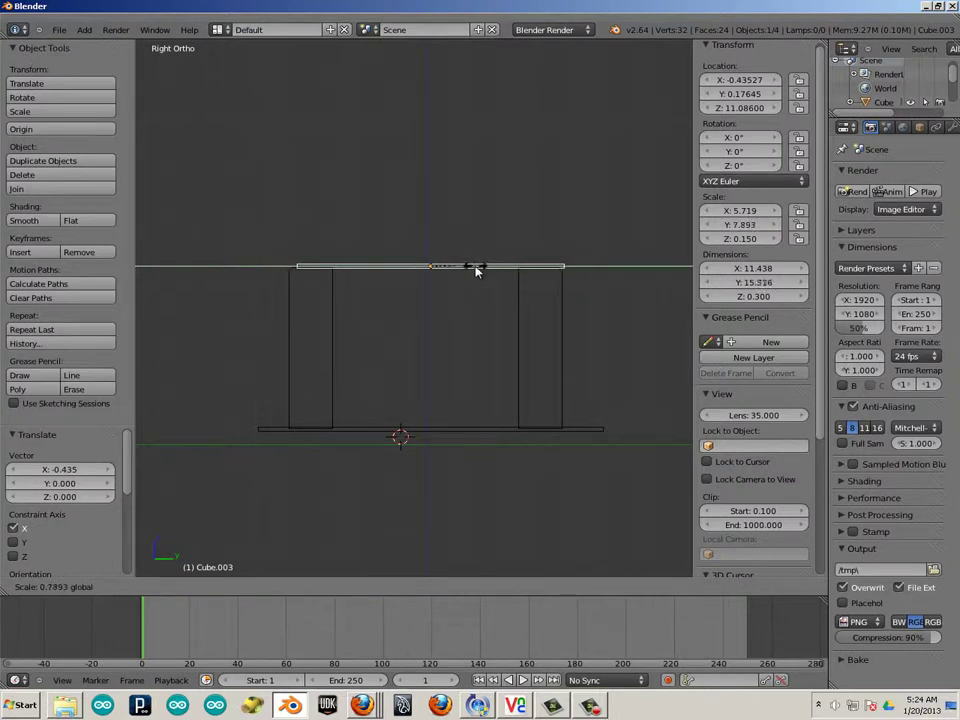
pyautogui.click(482, 269)
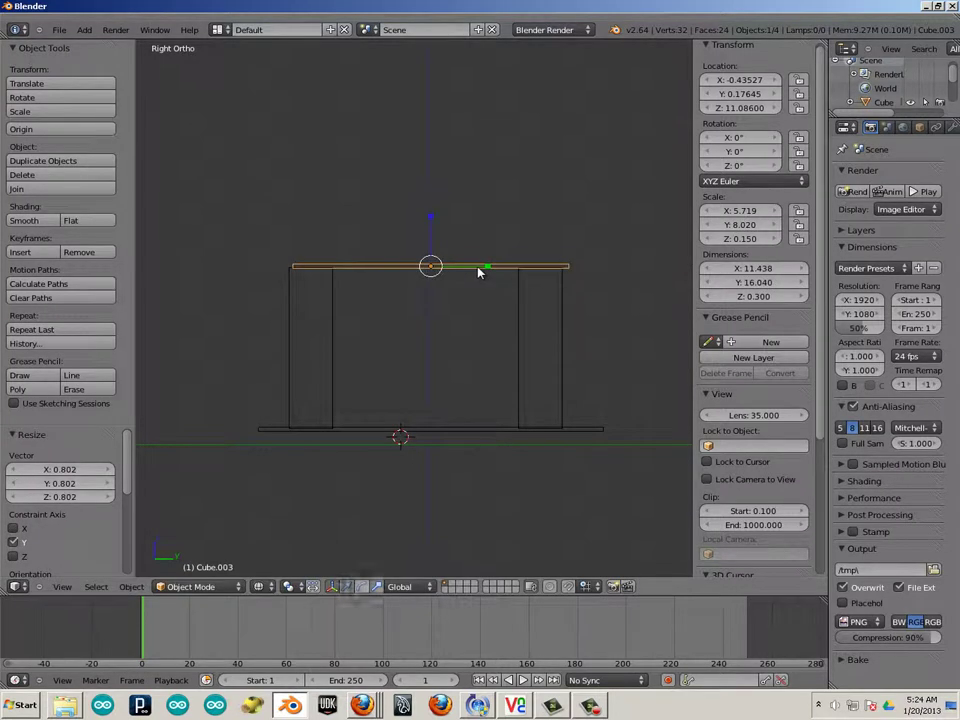
pyautogui.moveTo(487, 269); pyautogui.dragTo(482, 270)
pyautogui.press('a')
# - Shrink the upper slab along Y to about 15.57 units to match the outer faces of the upright blocks
pyautogui.scroll(5, 418, 372)
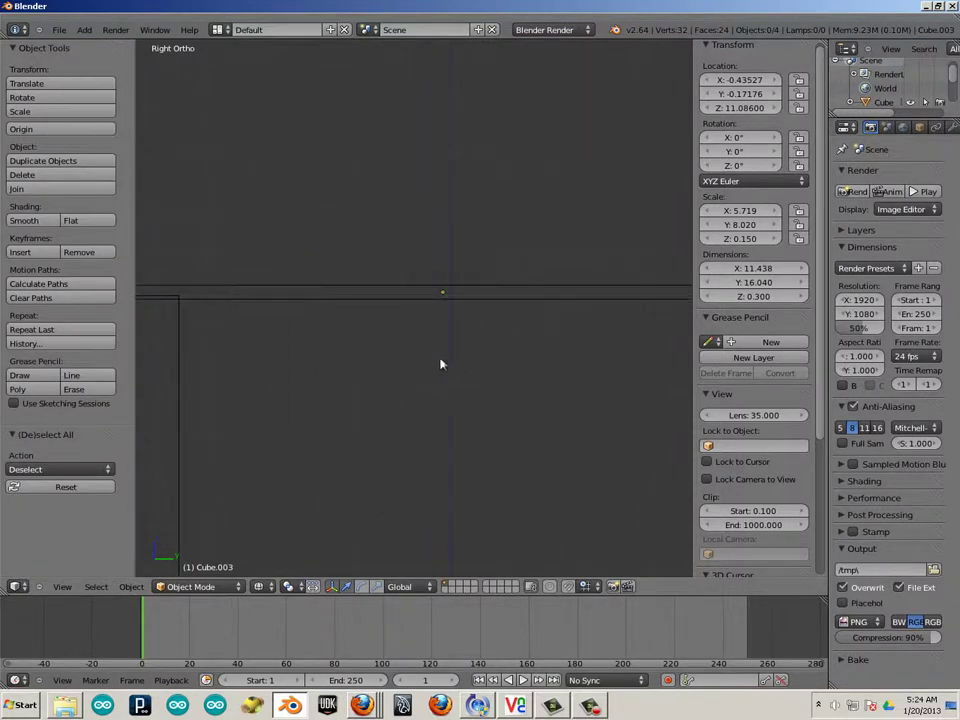
pyautogui.rightClick(441, 291)
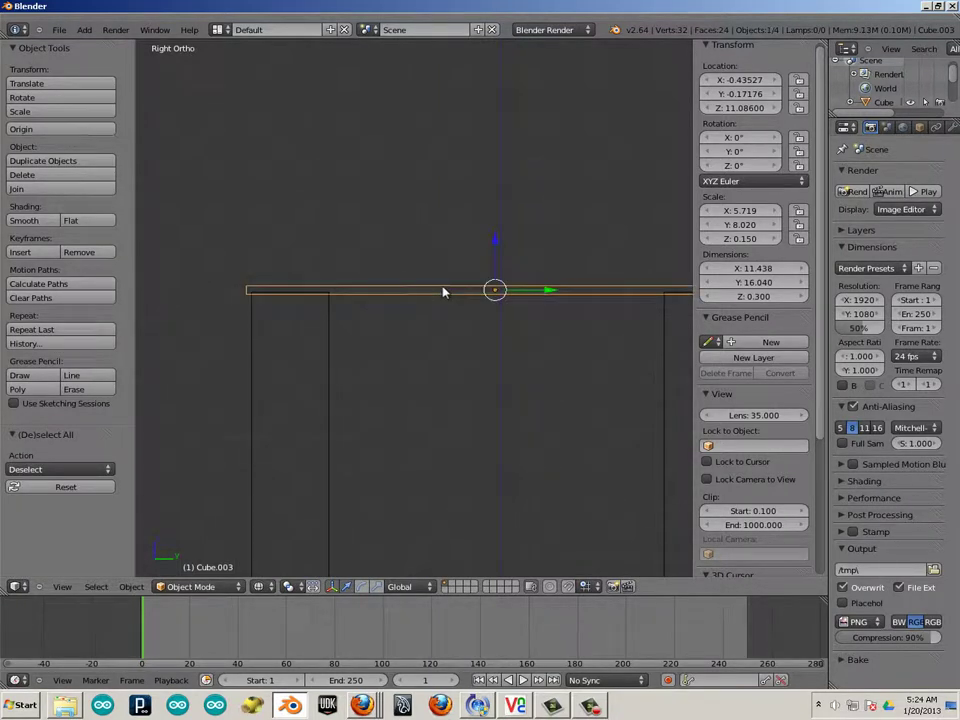
pyautogui.hotkey('ctrl', 'alt', 's')
pyautogui.moveTo(548, 294); pyautogui.dragTo(538, 299)
pyautogui.press('KP_Decimal')
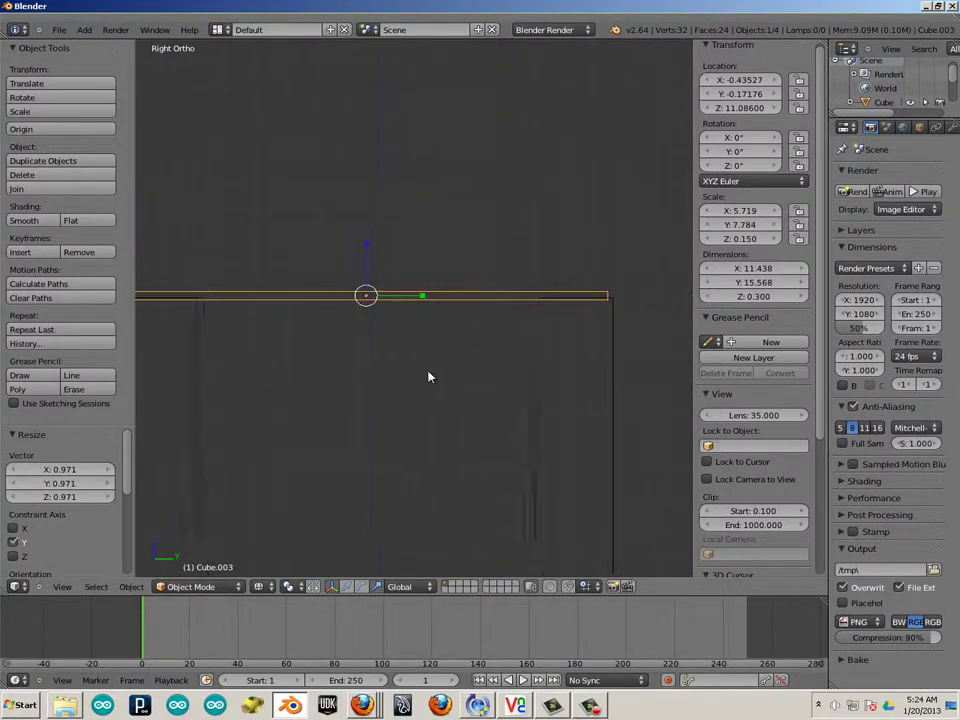
pyautogui.press('a')
pyautogui.press('Right')
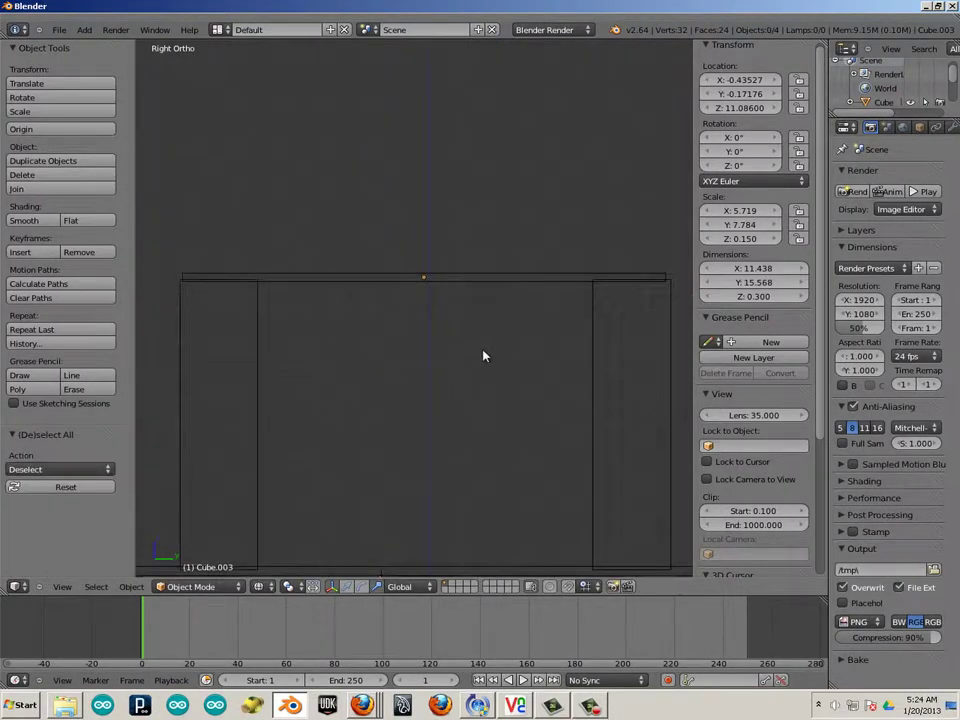
# - Raise the upper slab about 0.05 units along Z so it sits on the upright blocks
pyautogui.rightClick(372, 279)
pyautogui.press('g')
pyautogui.press('z')
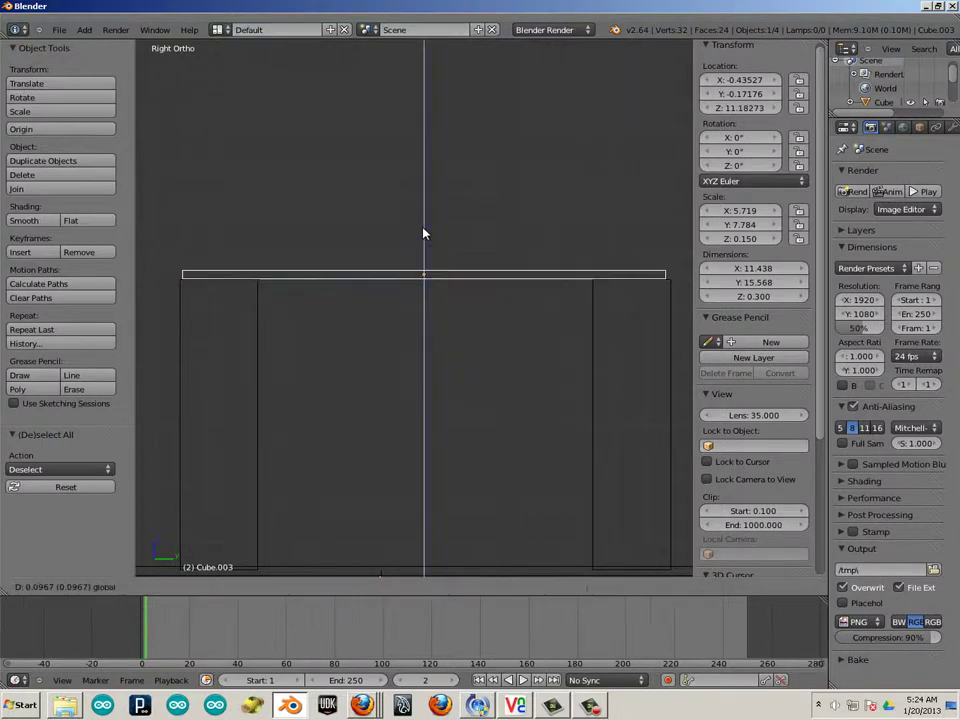
pyautogui.click(422, 234)
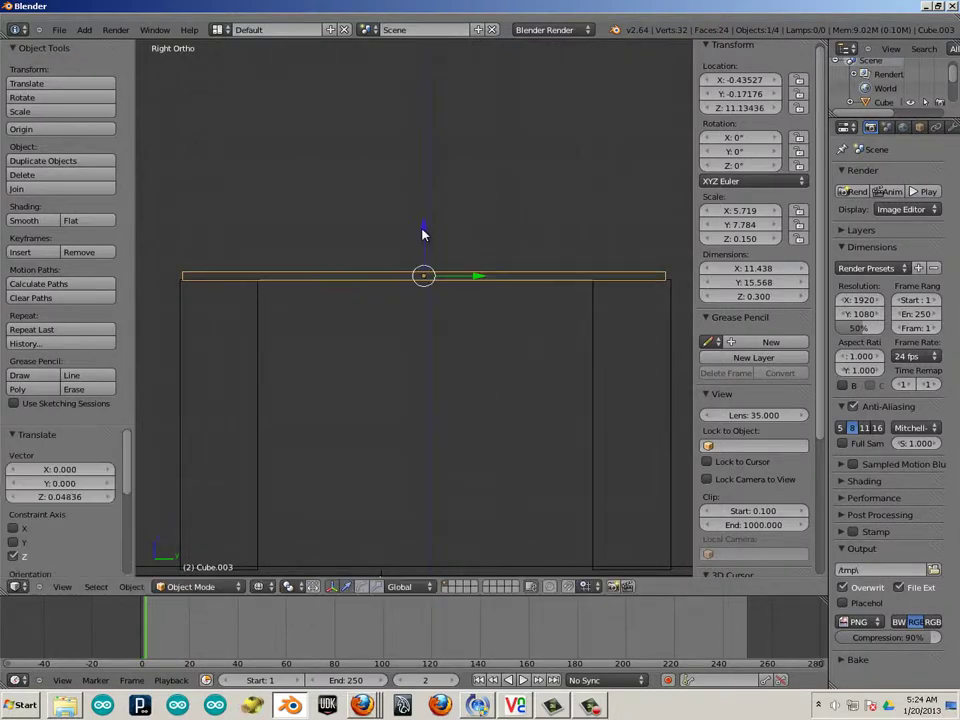
pyautogui.press('a')
# - Examine up close how the upper slab's underside and ends meet the tops of the upright blocks
pyautogui.scroll(2, 373, 319)
pyautogui.keyDown('shift'); pyautogui.moveTo(373, 319); pyautogui.dragTo(561, 306, button='middle'); pyautogui.keyUp('shift')
pyautogui.scroll(10, 379, 315)
pyautogui.scroll(-4, 465, 298)
pyautogui.keyDown('shift'); pyautogui.moveTo(465, 298); pyautogui.dragTo(533, 324, button='middle'); pyautogui.keyUp('shift')
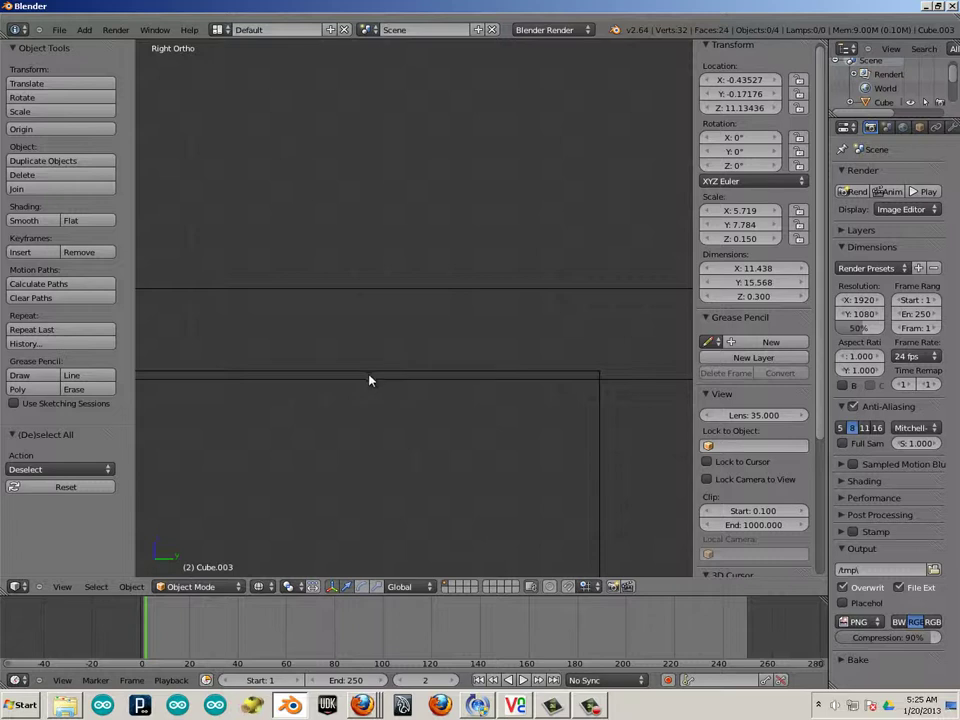
pyautogui.scroll(-10, 375, 379)
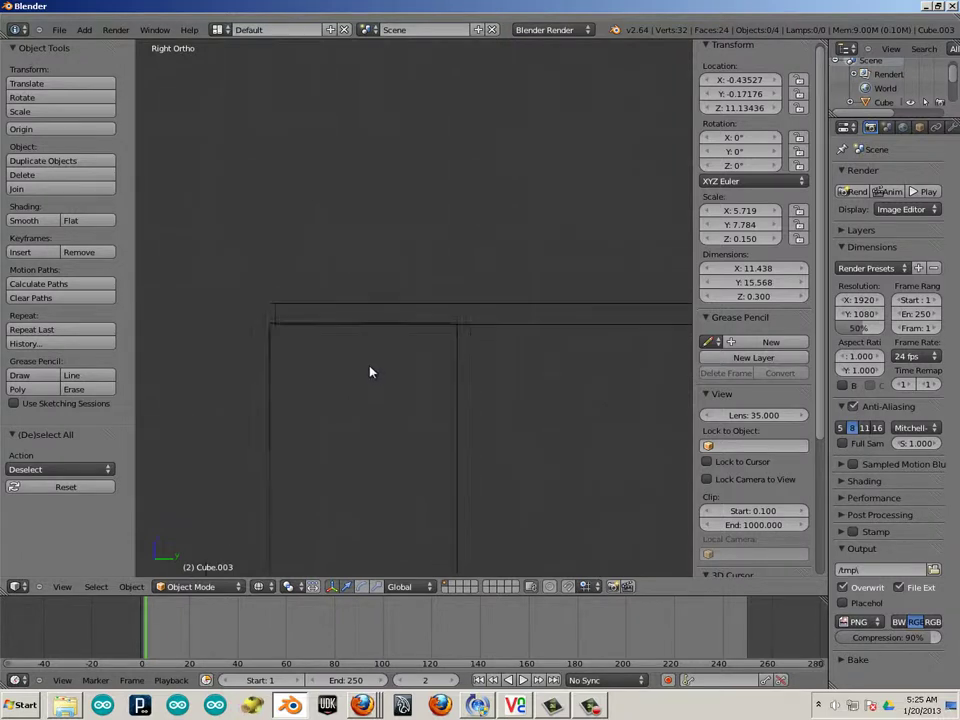
pyautogui.scroll(-8, 369, 365)
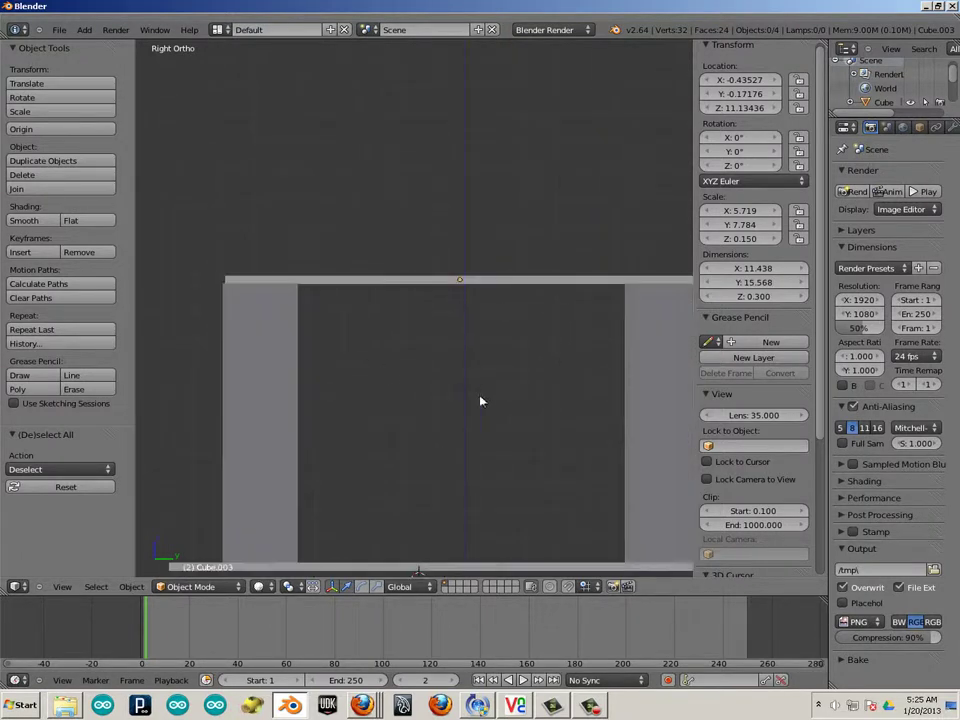
# - Set the upper slab's Z dimension to 2.5 and raise it about 0.95 units along Z above the uprights
pyautogui.moveTo(347, 372); pyautogui.dragTo(407, 294, button='middle')
pyautogui.scroll(2, 393, 378)
pyautogui.rightClick(407, 294)
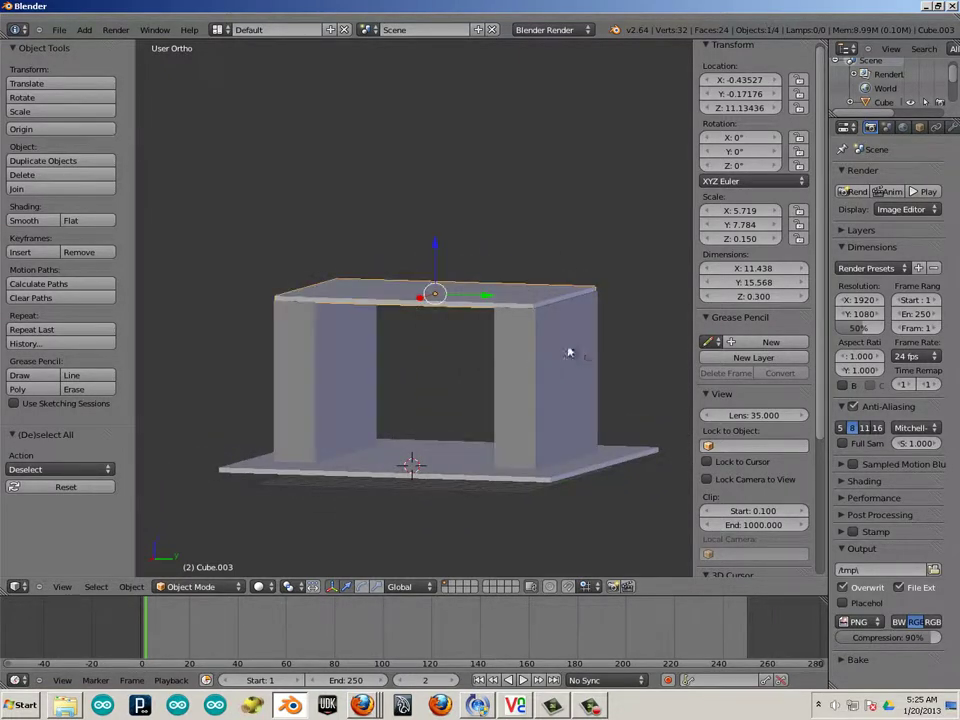
pyautogui.click(775, 297)
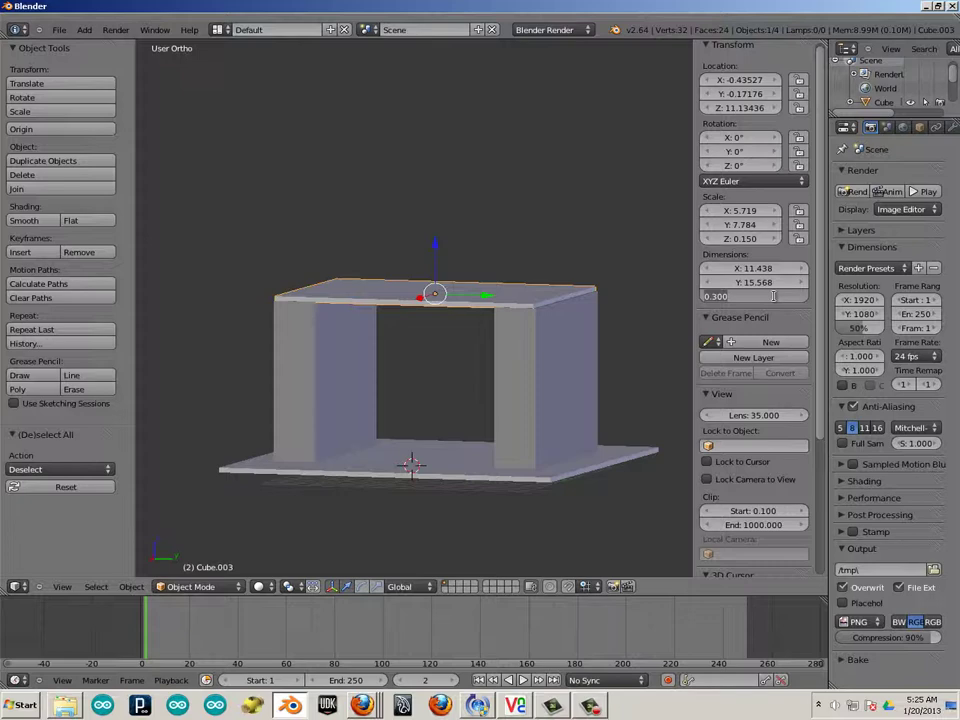
pyautogui.write('2.5')
pyautogui.press('Return')
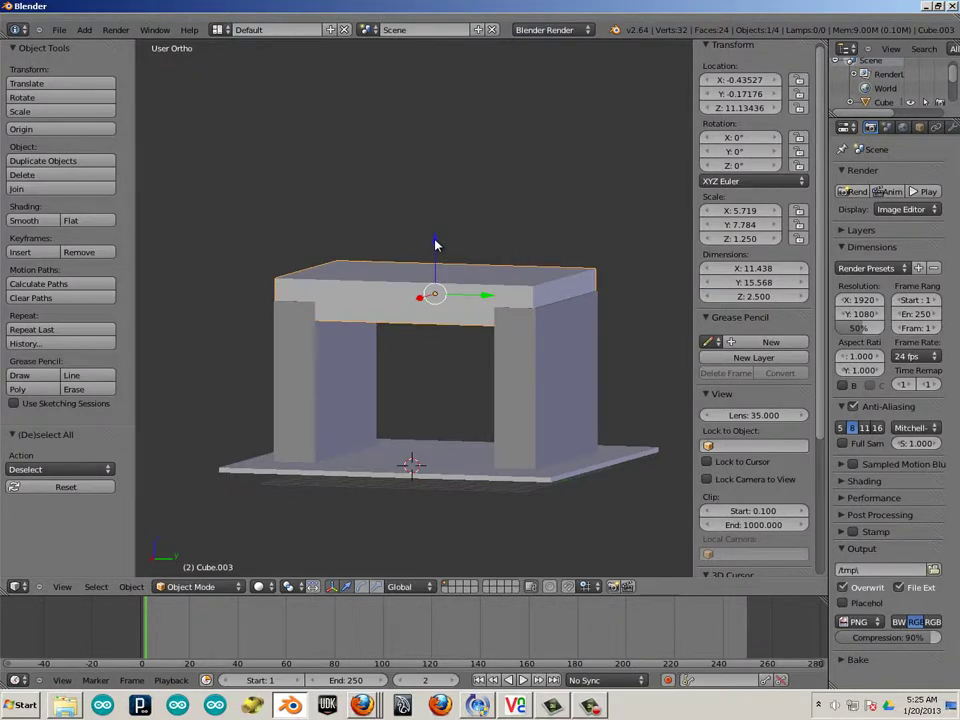
pyautogui.moveTo(435, 243); pyautogui.dragTo(441, 234)
pyautogui.press('a')
# - Shift the upper slab about 0.11 units along X and scale it along X to about 10.89 units
pyautogui.press('KP_1')
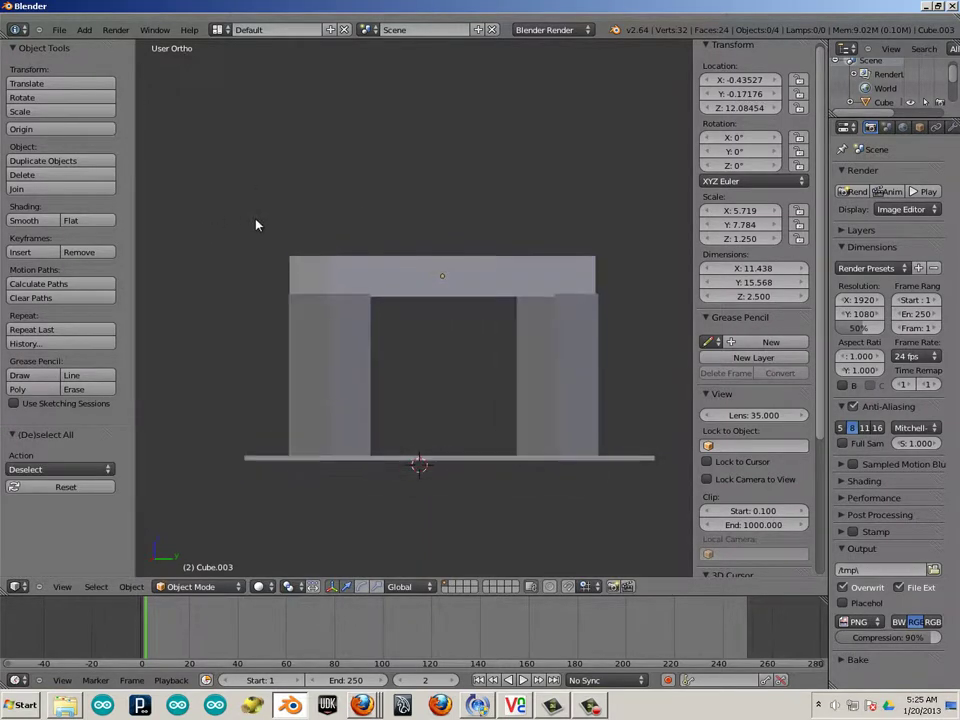
pyautogui.moveTo(256, 225); pyautogui.dragTo(469, 276, button='middle')
pyautogui.rightClick(465, 272)
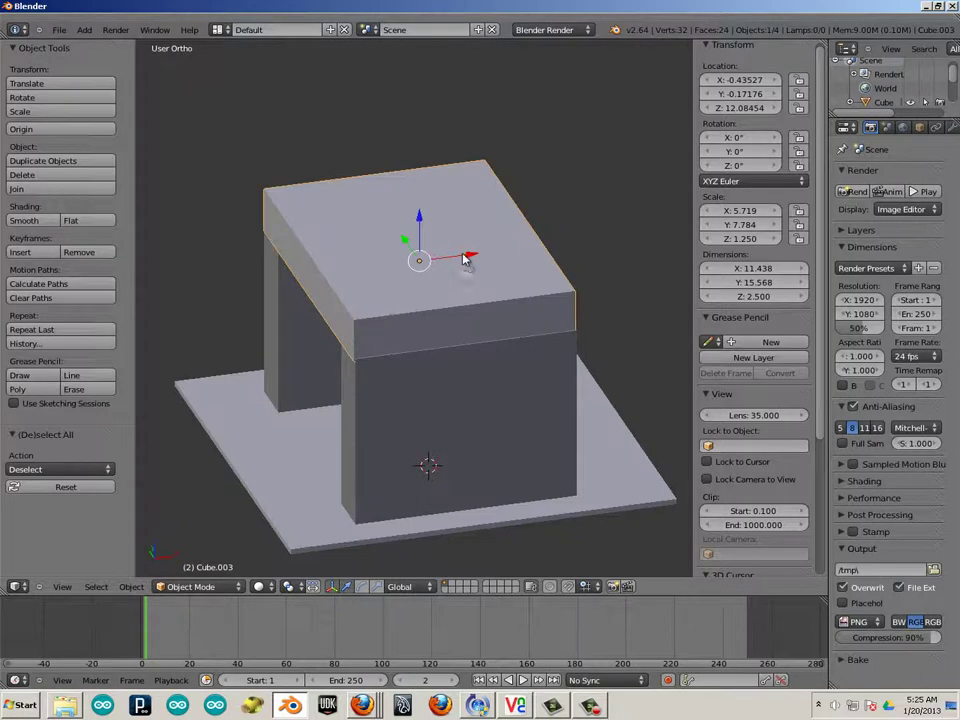
pyautogui.moveTo(465, 258); pyautogui.dragTo(472, 255)
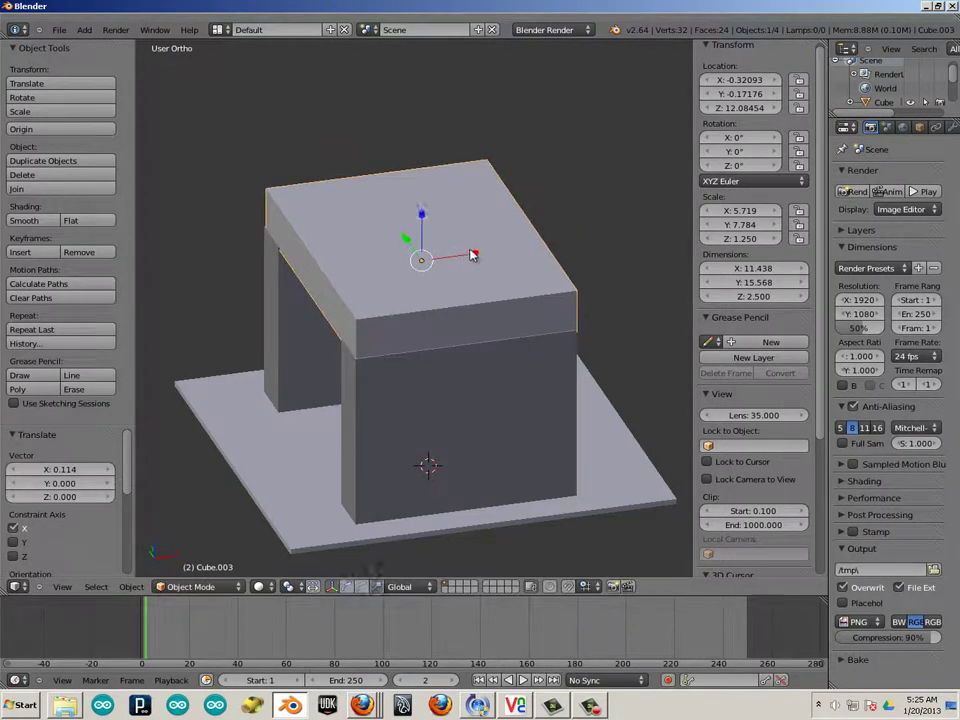
pyautogui.press('s')
pyautogui.press('x')
pyautogui.click(469, 255)
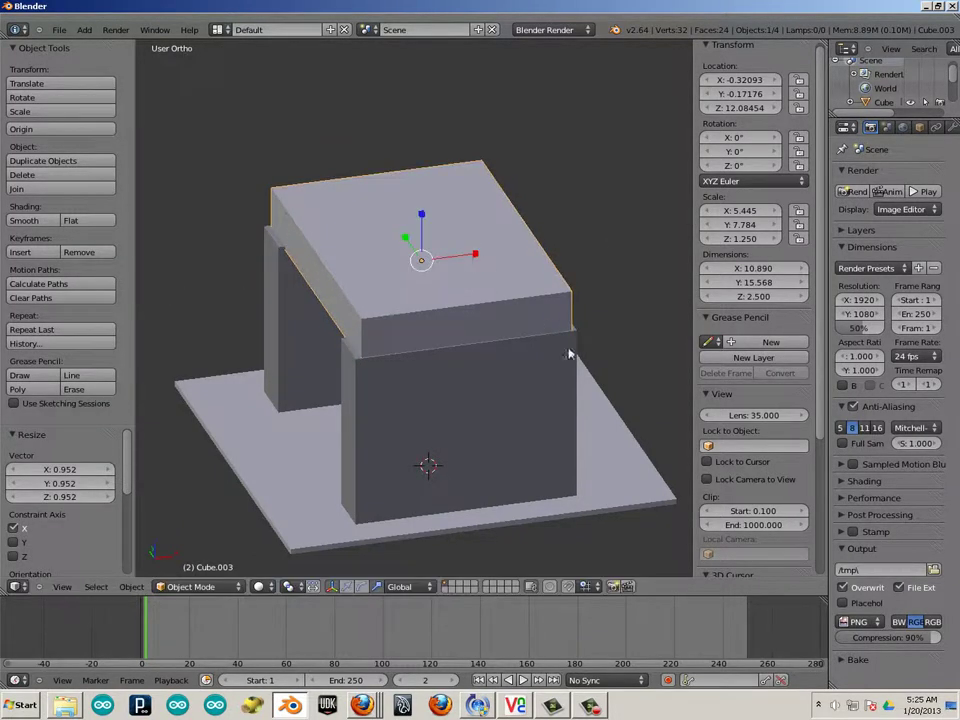
pyautogui.moveTo(569, 354); pyautogui.dragTo(491, 405, button='middle')
pyautogui.press('a')
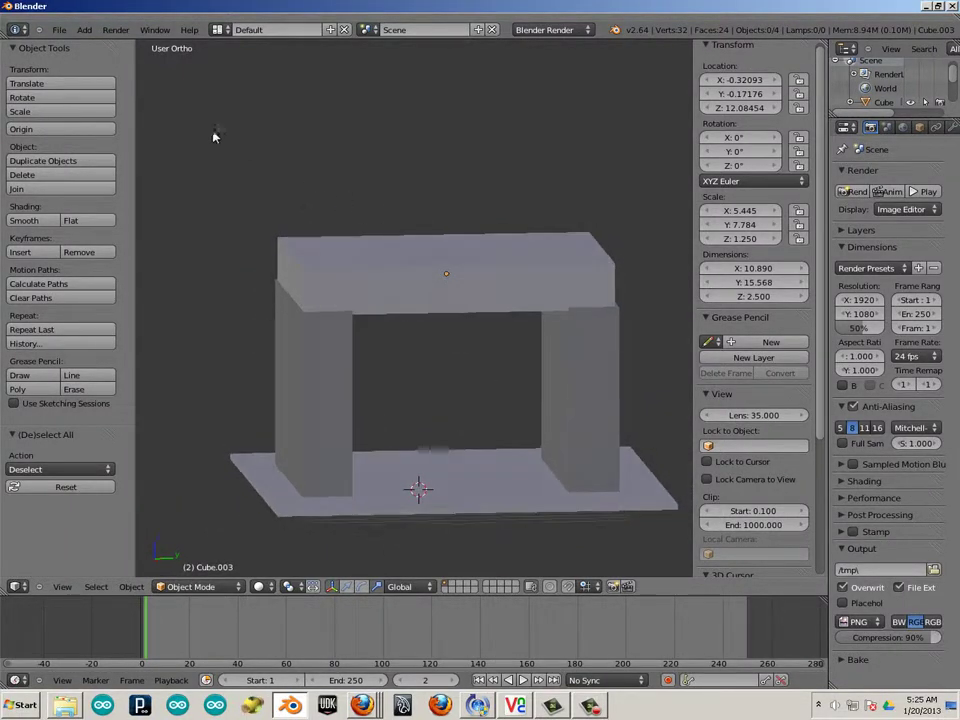
# - Add a UV sphere and raise it about 13.4 units along Z to the top of the upper slab
pyautogui.click(84, 30)
pyautogui.moveTo(100, 44)
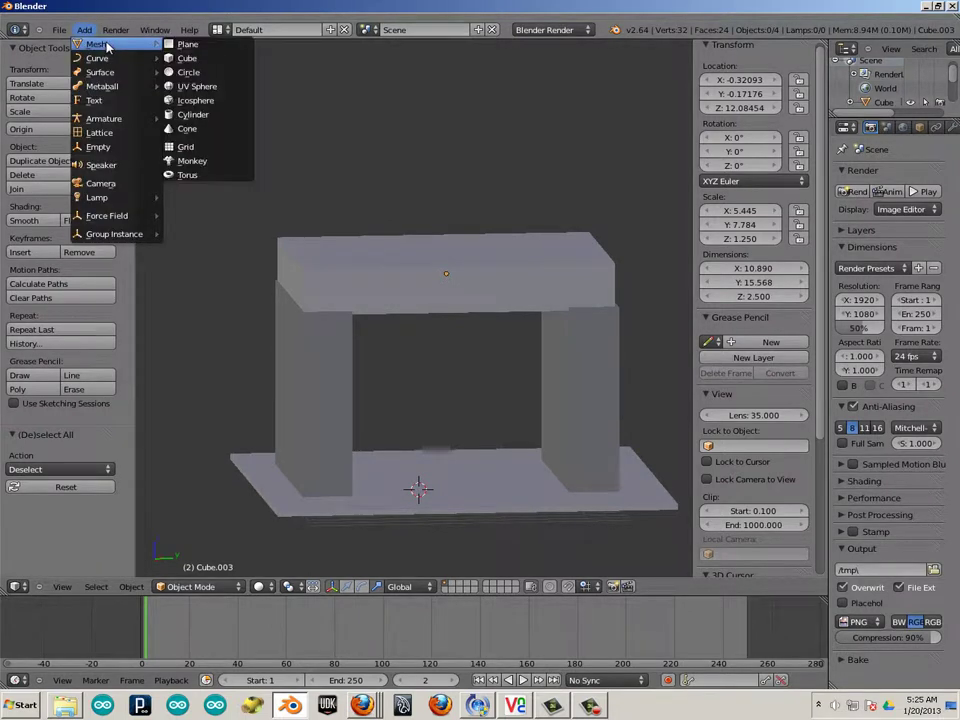
pyautogui.click(205, 86)
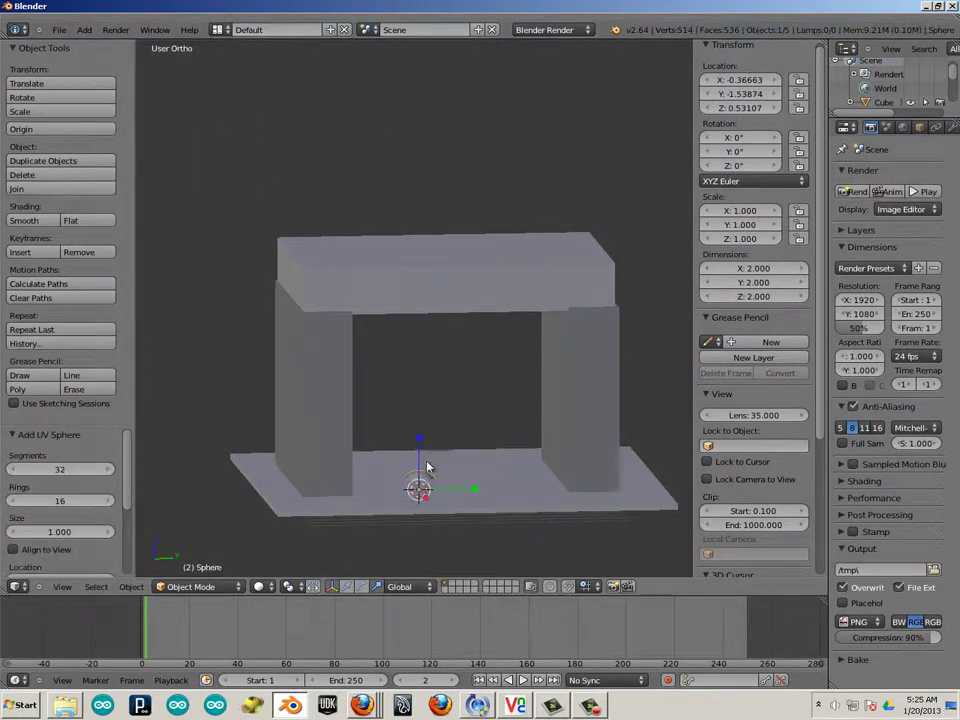
pyautogui.moveTo(418, 446); pyautogui.dragTo(455, 192)
pyautogui.keyDown('shift'); pyautogui.moveTo(477, 240); pyautogui.dragTo(459, 266, button='middle'); pyautogui.keyUp('shift')
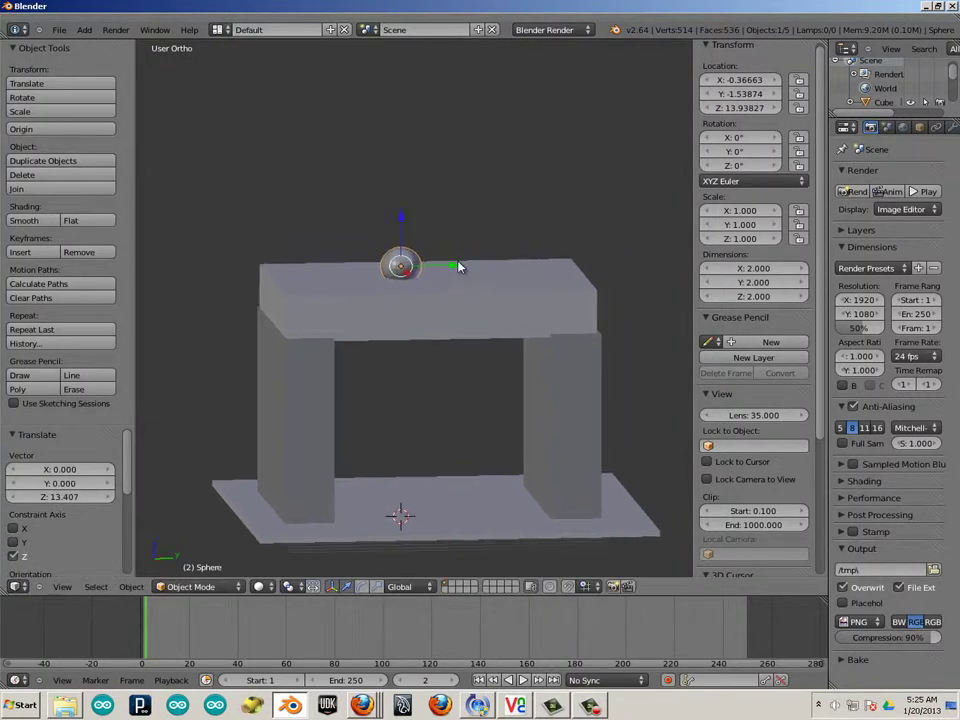
# - Move the sphere over the slab's middle at about Y 0.33, enlarge it to about 5.49 units and raise it to about Z 15.86
pyautogui.moveTo(464, 267); pyautogui.dragTo(489, 267)
pyautogui.moveTo(442, 222); pyautogui.dragTo(435, 212)
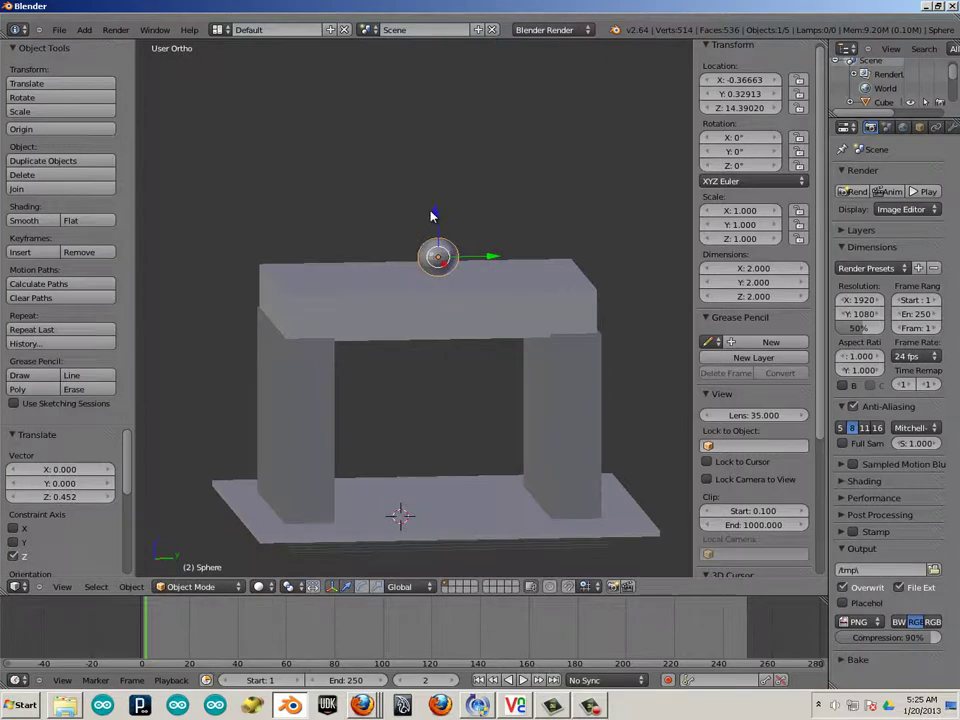
pyautogui.press('s')
pyautogui.click(467, 268)
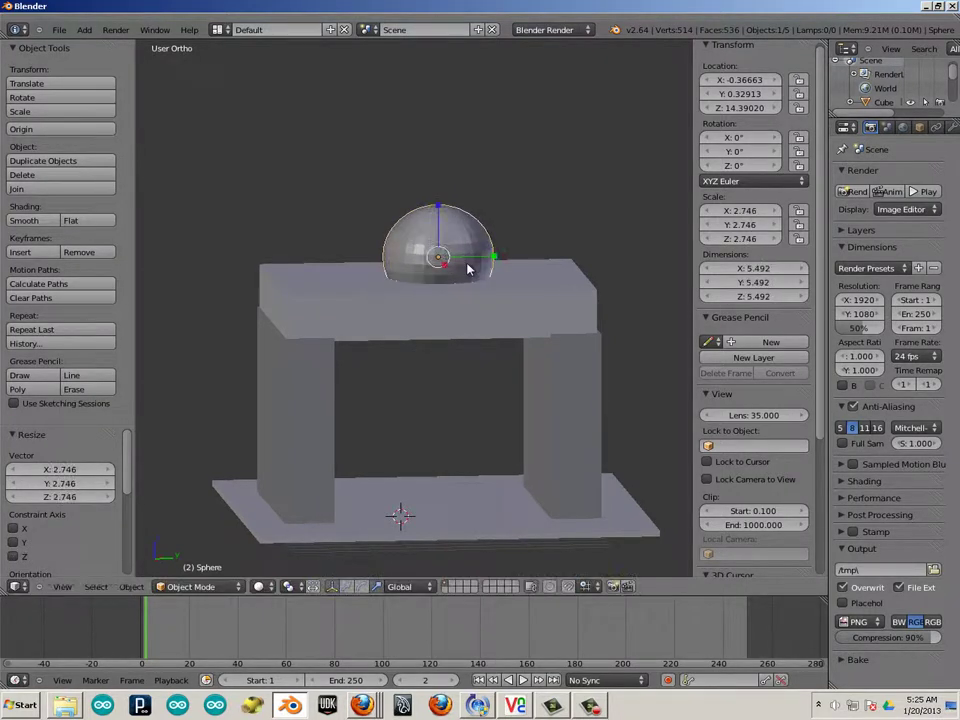
pyautogui.moveTo(440, 210); pyautogui.dragTo(437, 189)
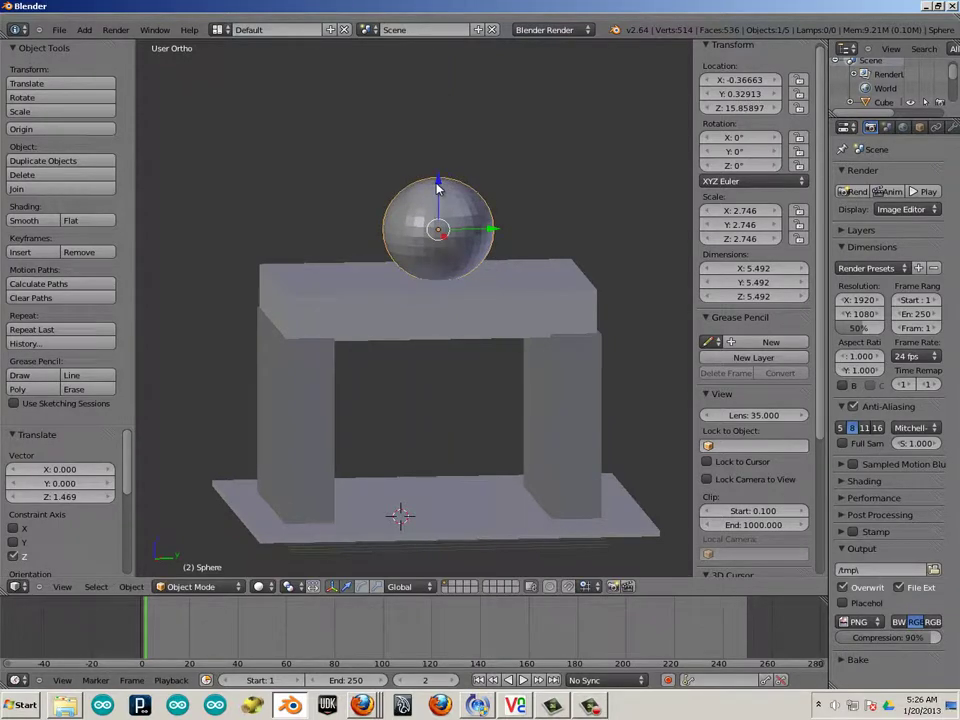
# - In wireframe side view, lower the sphere about 0.02 units along Z and shift it about -0.28 units along Y, and deselect it
pyautogui.press('KP_1')
pyautogui.press('KP_3')
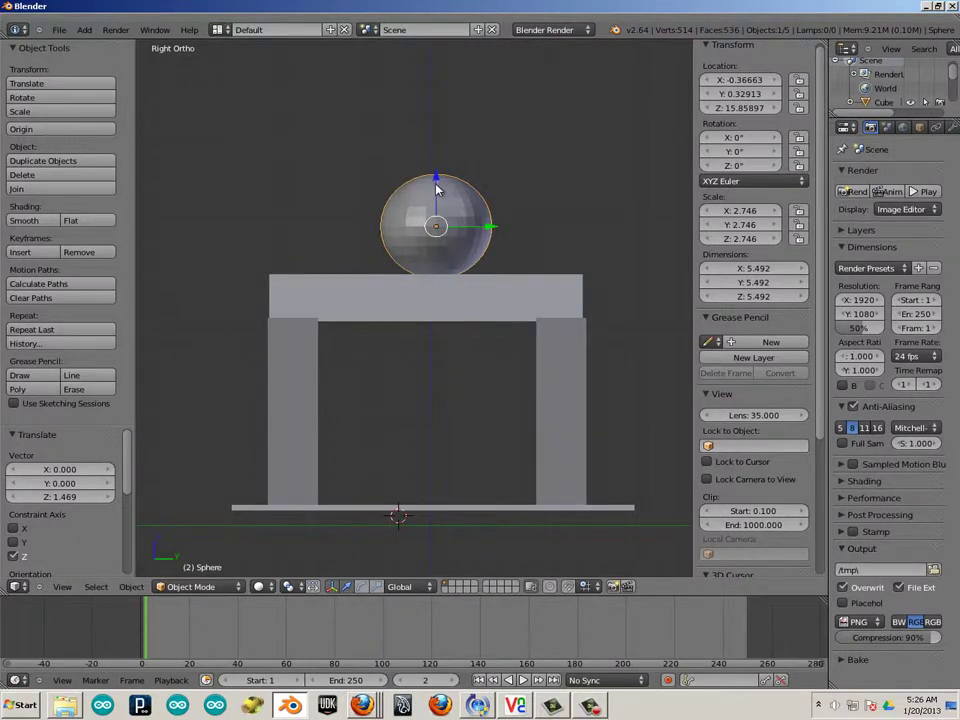
pyautogui.press('z')
pyautogui.scroll(3, 410, 270)
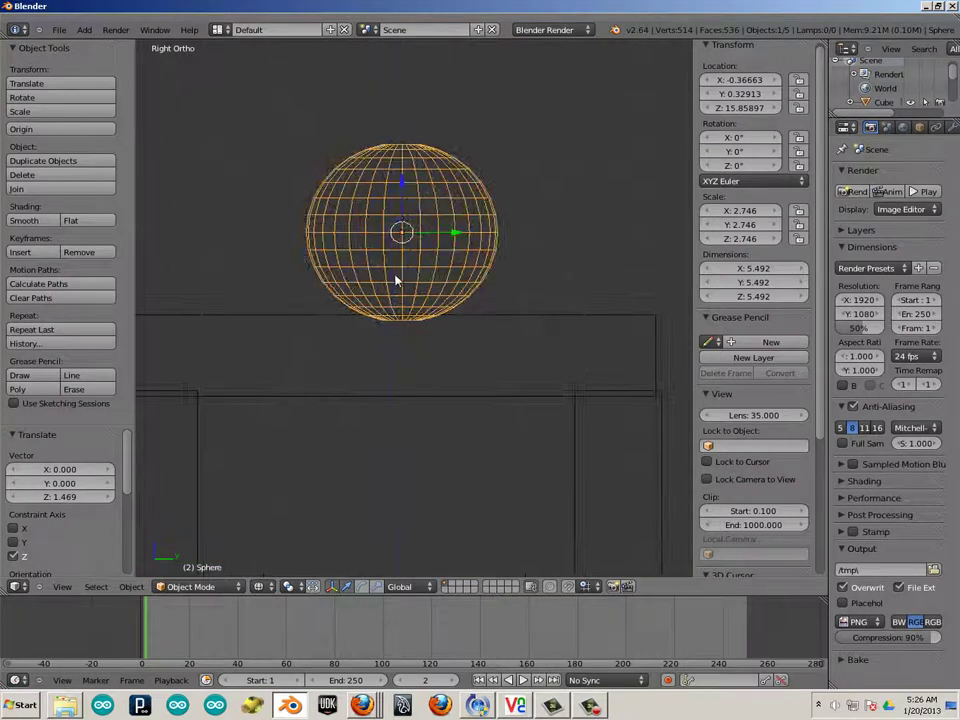
pyautogui.keyDown('shift'); pyautogui.moveTo(397, 281); pyautogui.dragTo(461, 264, button='middle'); pyautogui.keyUp('shift')
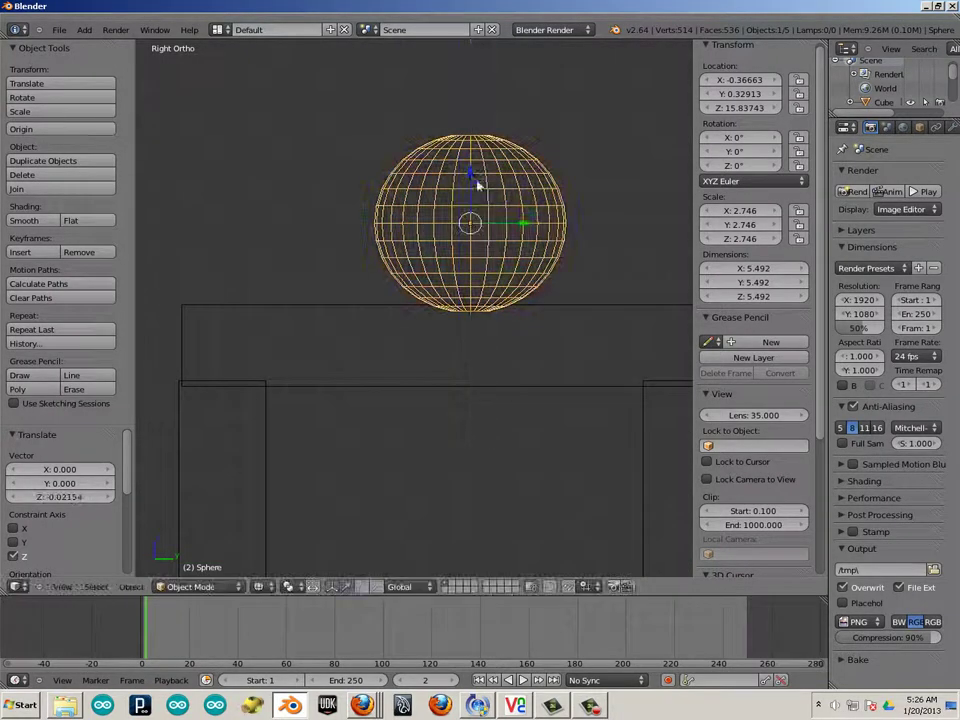
pyautogui.moveTo(523, 222); pyautogui.dragTo(499, 257)
pyautogui.scroll(-2, 522, 298)
pyautogui.press('a')
pyautogui.moveTo(429, 338); pyautogui.dragTo(364, 319, button='middle')
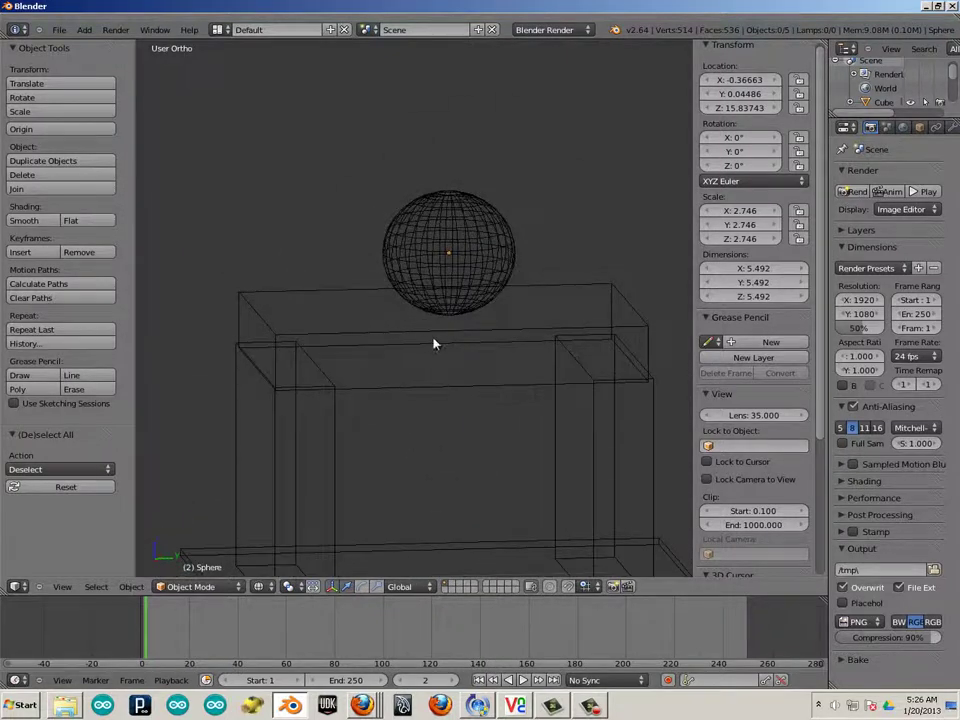
# - Set the sphere's X, Y and Z dimensions to 8 each
pyautogui.rightClick(464, 253)
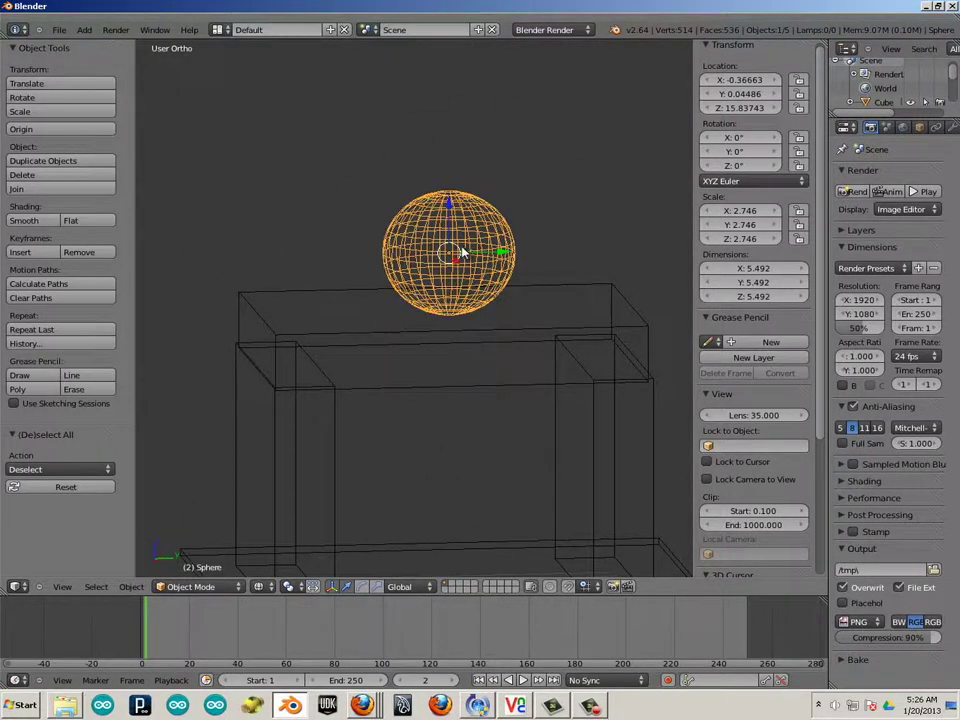
pyautogui.click(760, 268)
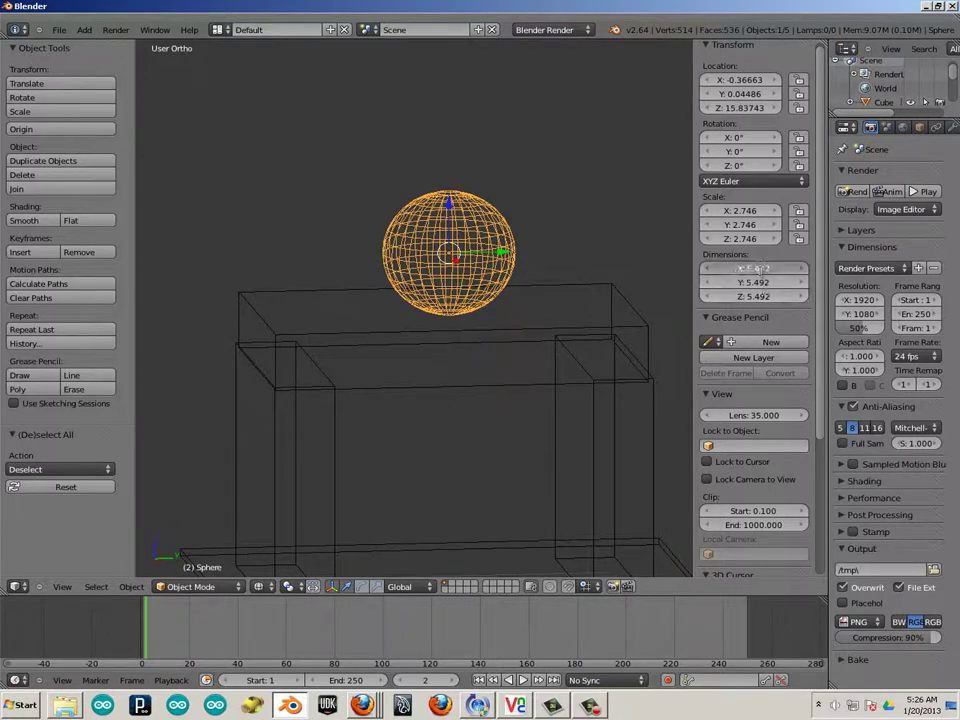
pyautogui.write('8')
pyautogui.press('Tab')
pyautogui.write('8')
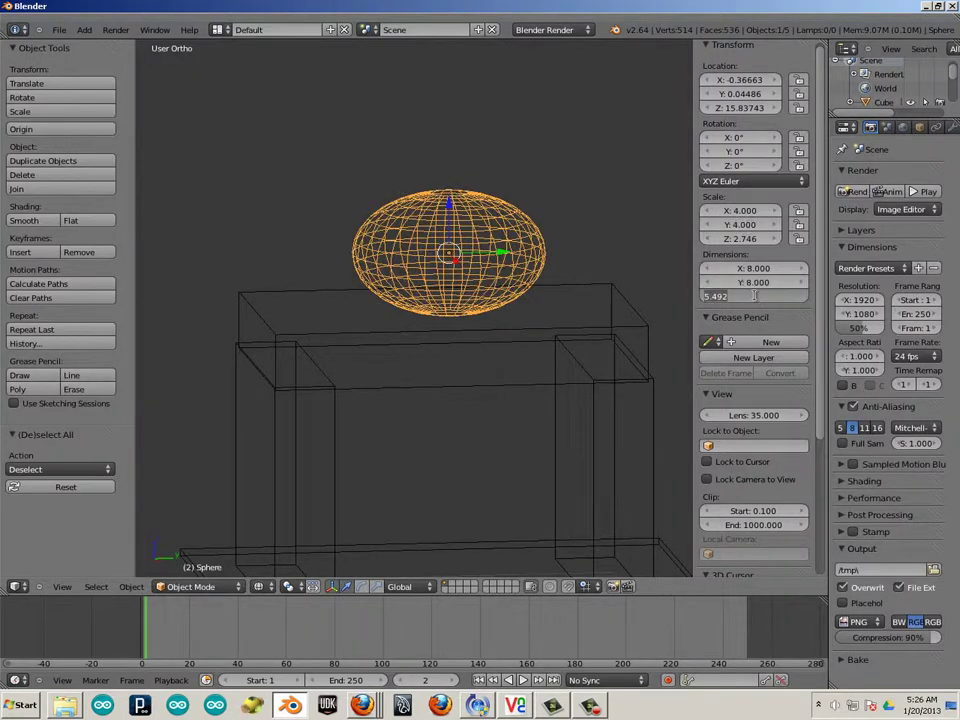
pyautogui.press('Tab')
pyautogui.write('8')
pyautogui.press('Return')
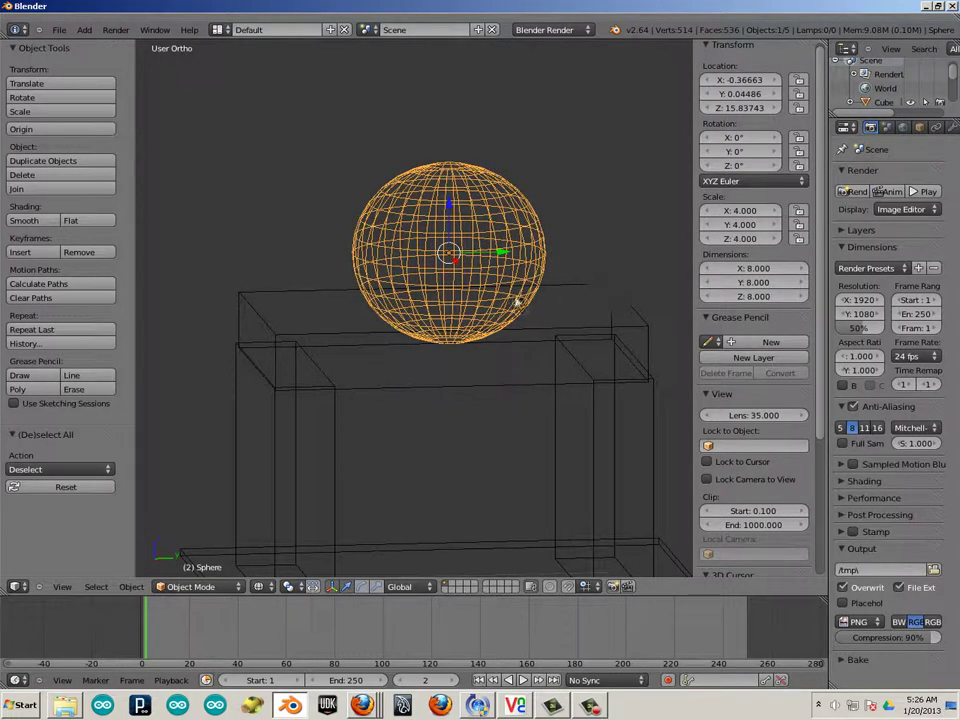
# - Raise the enlarged sphere about 1.15 units along Z onto the slab's top face and deselect it
pyautogui.press('KP_3')
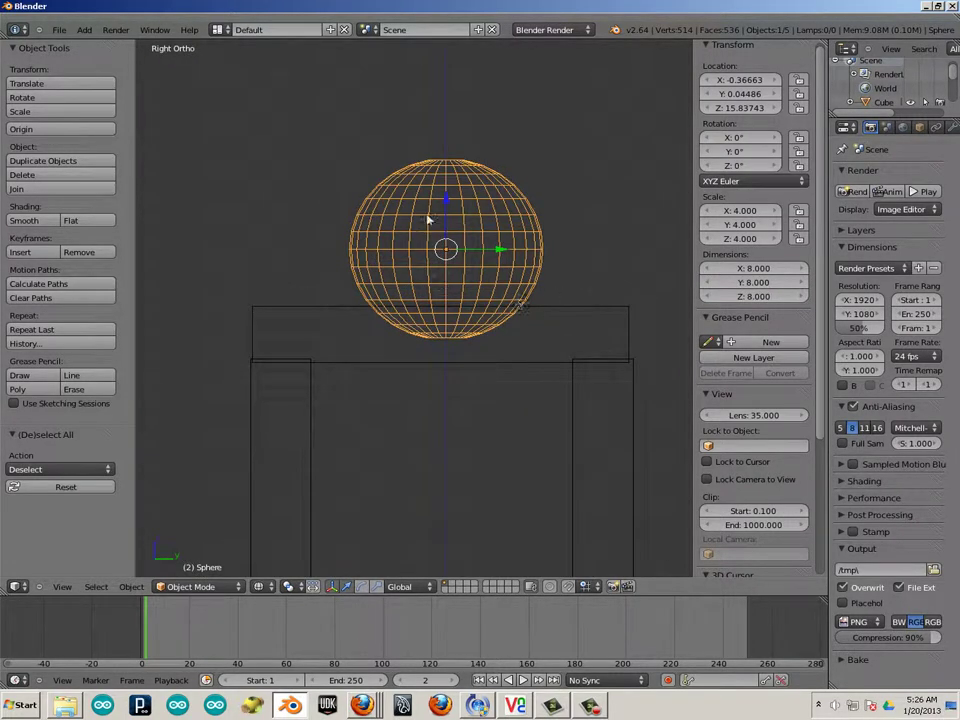
pyautogui.press('g')
pyautogui.press('z')
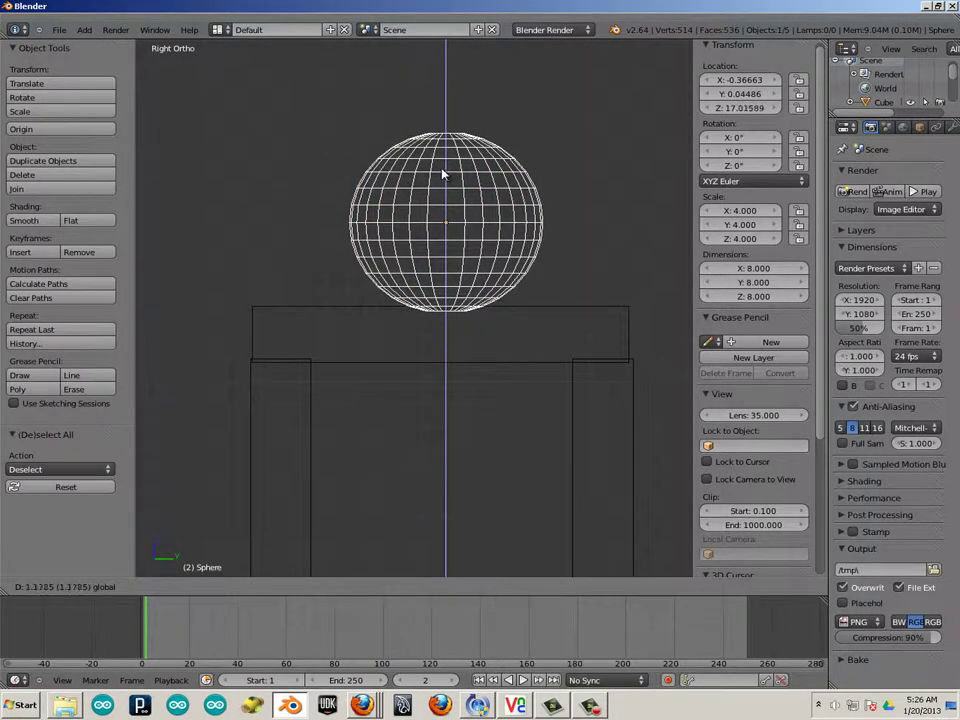
pyautogui.click(443, 177)
pyautogui.press('a')
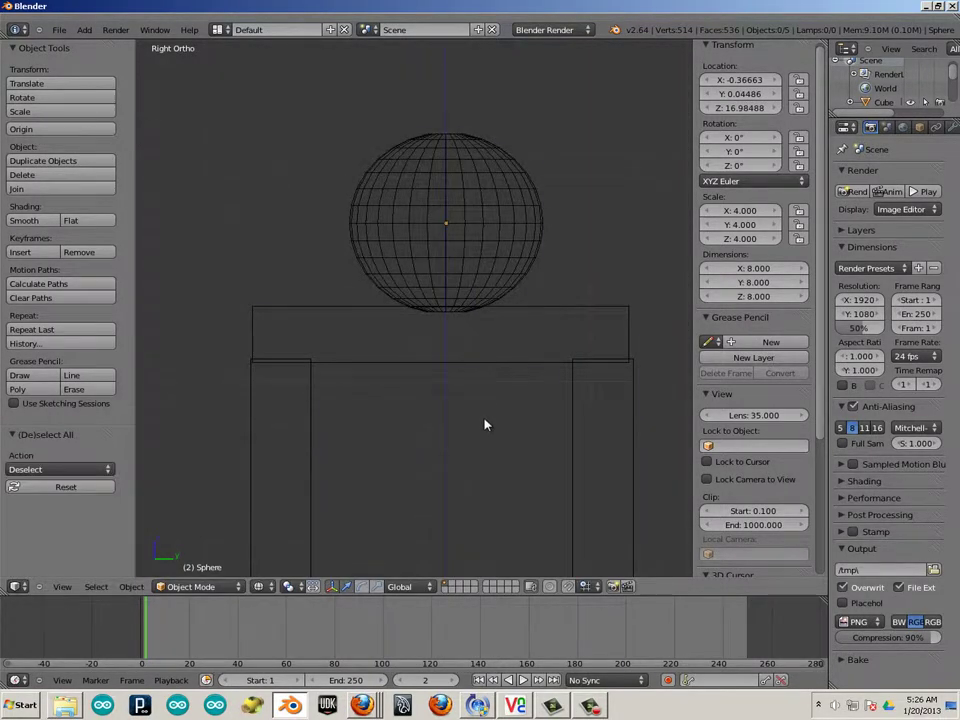
# - Return to solid shading and join the upper slab, both uprights, the base plate and the sphere into one object, with the sphere active
pyautogui.press('z')
pyautogui.moveTo(506, 441)
pyautogui.mouseDown(button='middle')
pyautogui.moveTo(453, 446)
pyautogui.moveTo(431, 474)
pyautogui.moveTo(384, 433)
pyautogui.moveTo(420, 403)
pyautogui.moveTo(419, 427)
pyautogui.moveTo(446, 369)
pyautogui.mouseUp(button='middle')
pyautogui.scroll(3, 420, 403)
pyautogui.rightClick(470, 330)
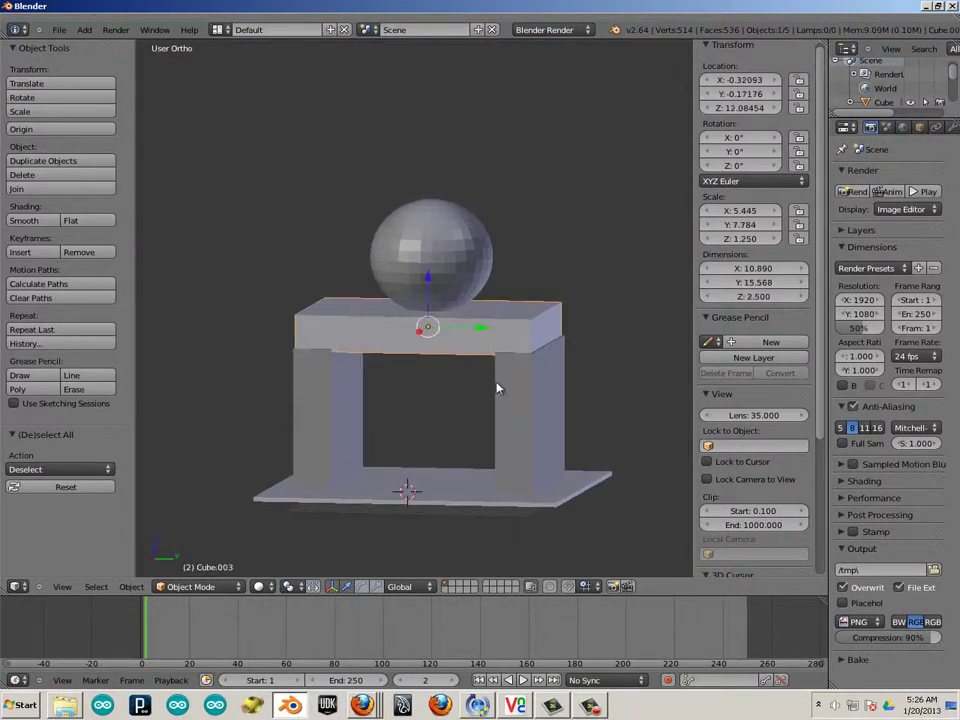
pyautogui.keyDown('shift'); pyautogui.rightClick(519, 386); pyautogui.keyUp('shift')
pyautogui.keyDown('shift'); pyautogui.rightClick(409, 480); pyautogui.keyUp('shift')
pyautogui.keyDown('shift'); pyautogui.rightClick(354, 394); pyautogui.keyUp('shift')
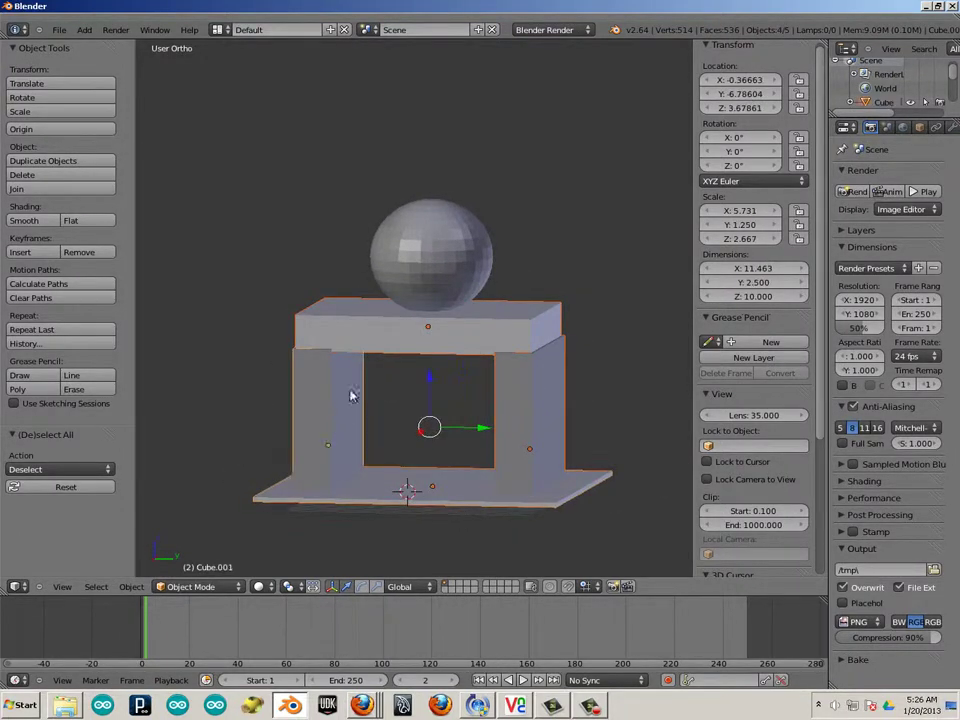
pyautogui.keyDown('shift'); pyautogui.rightClick(405, 274); pyautogui.keyUp('shift')
pyautogui.moveTo(200, 445); pyautogui.dragTo(194, 410, button='middle')
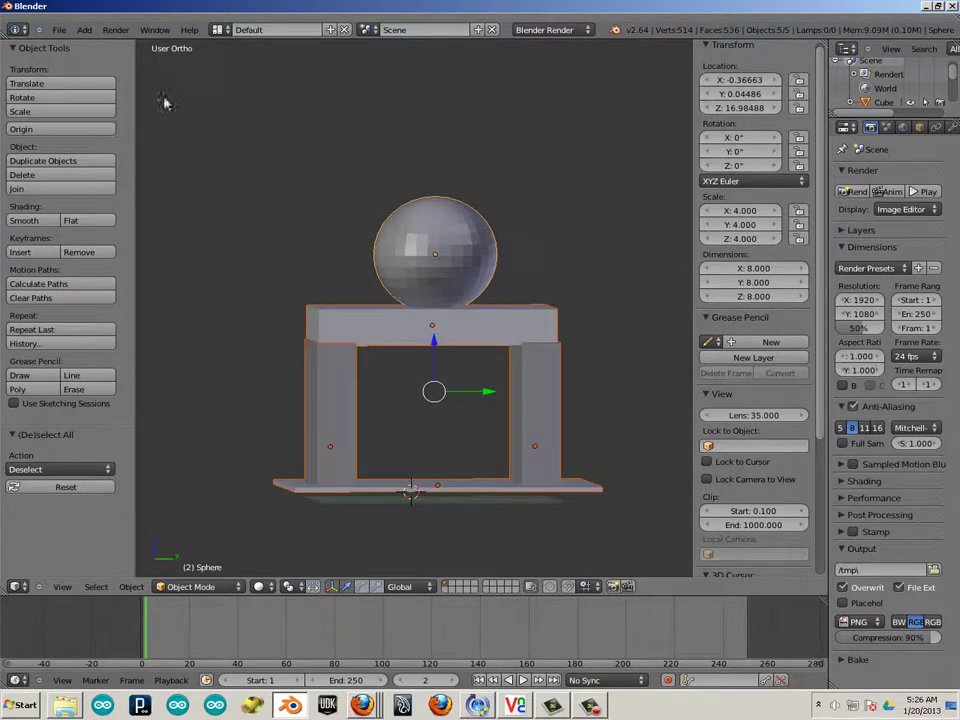
pyautogui.click(57, 29)
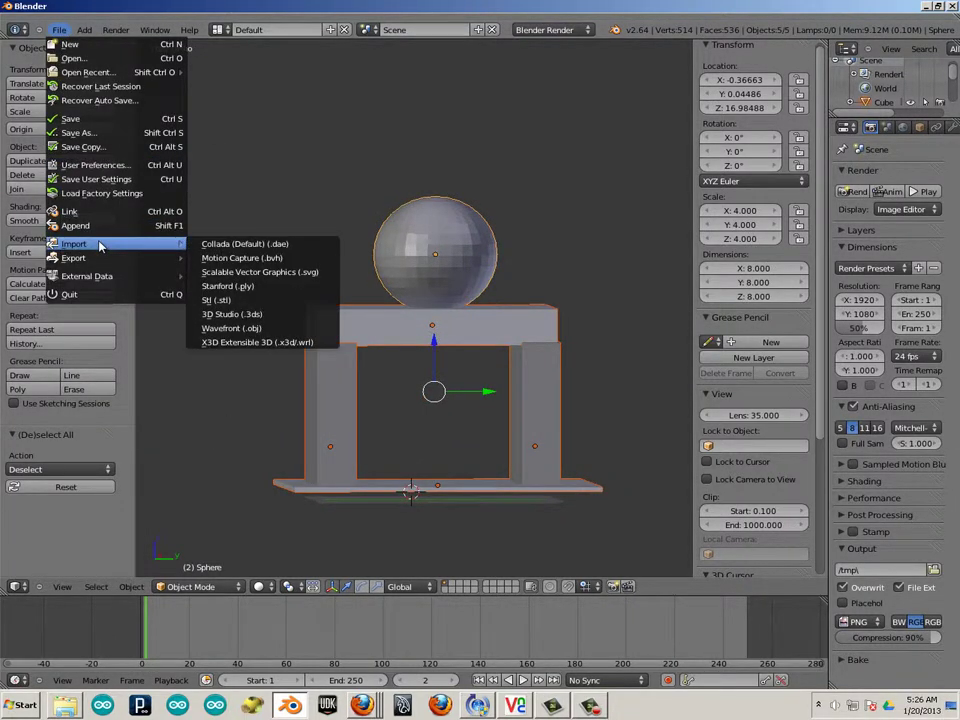
pyautogui.click(130, 587)
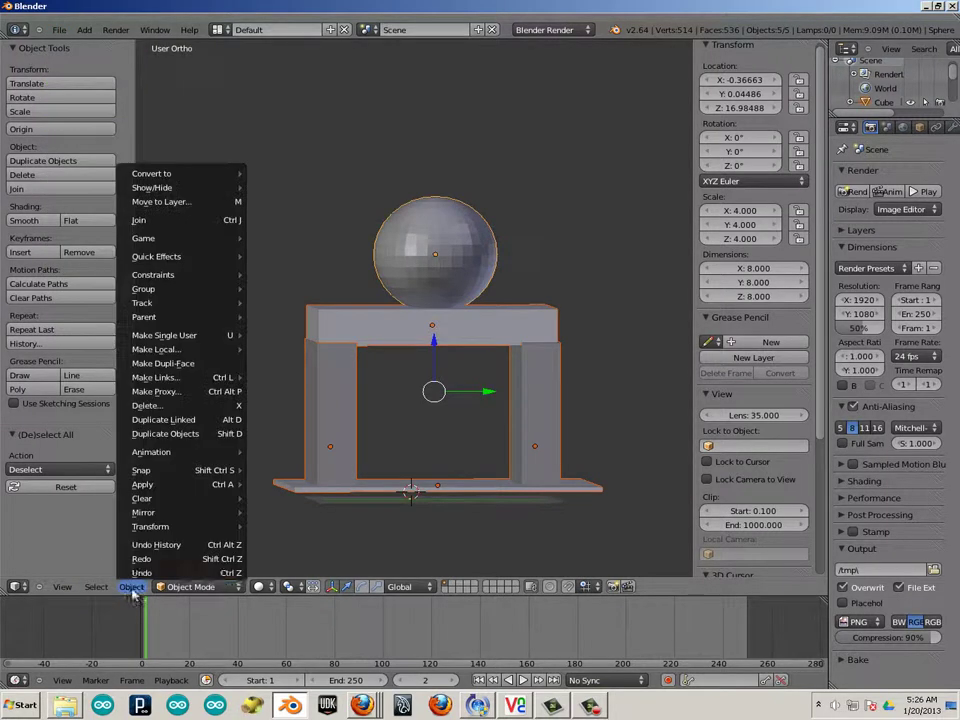
pyautogui.click(161, 222)
pyautogui.press('a')
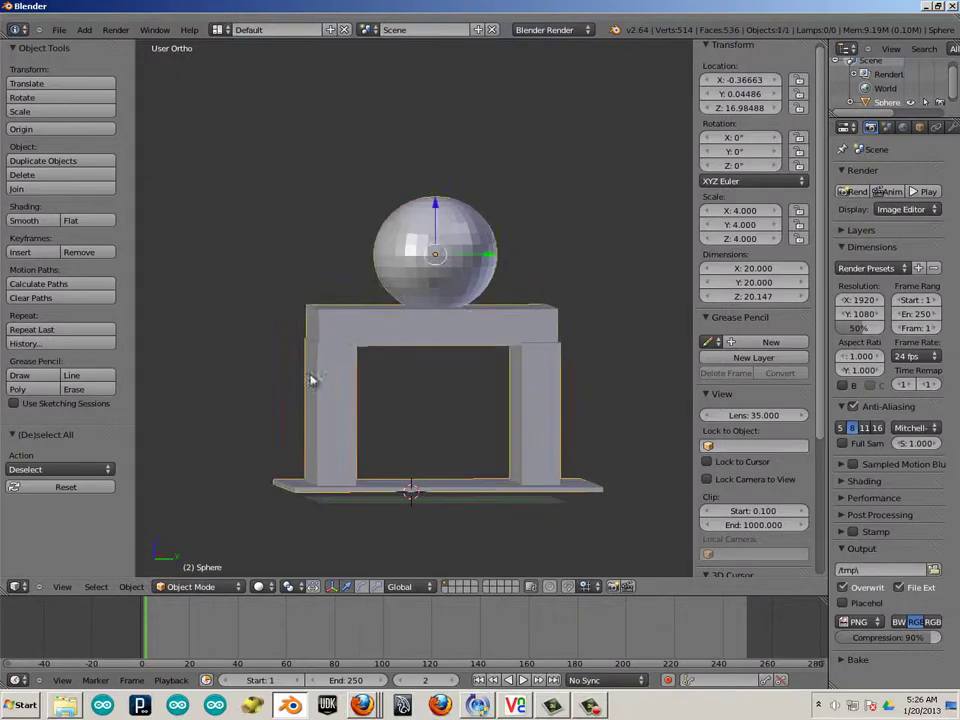
# - Start an STL export of the joined model and go to the folder Z:\_STLS\_blender Series for print
pyautogui.click(58, 33)
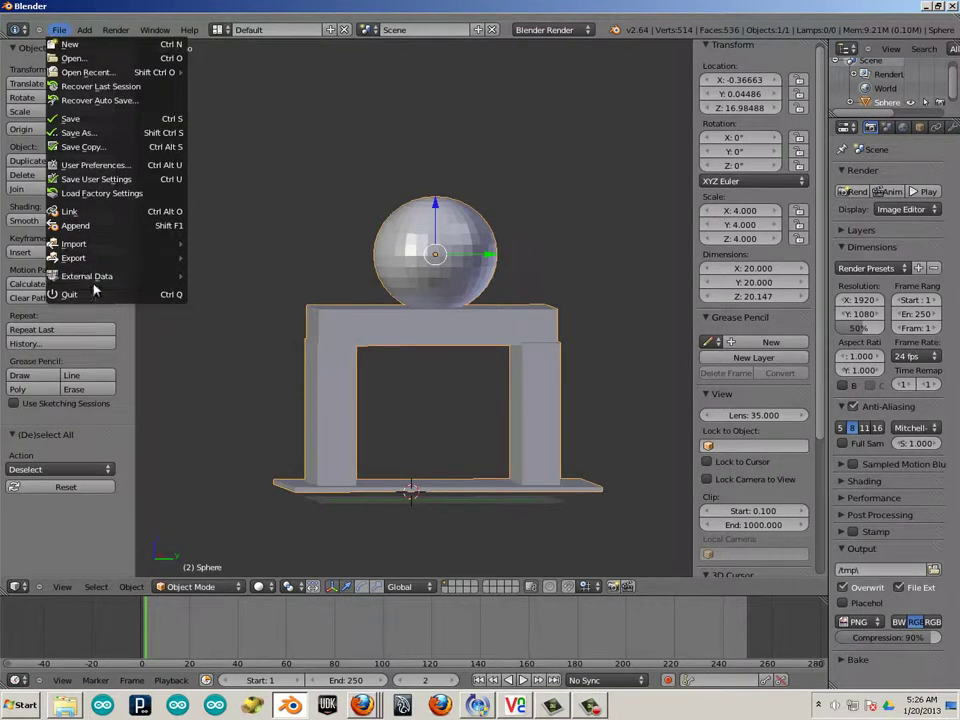
pyautogui.moveTo(80, 258)
pyautogui.click(216, 300)
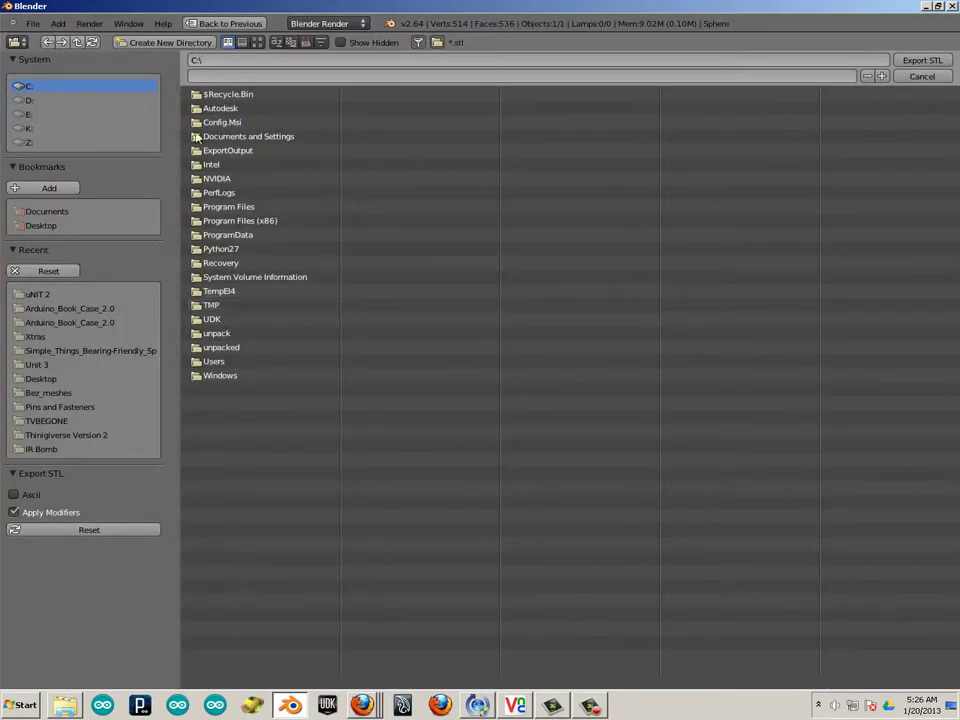
pyautogui.click(22, 142)
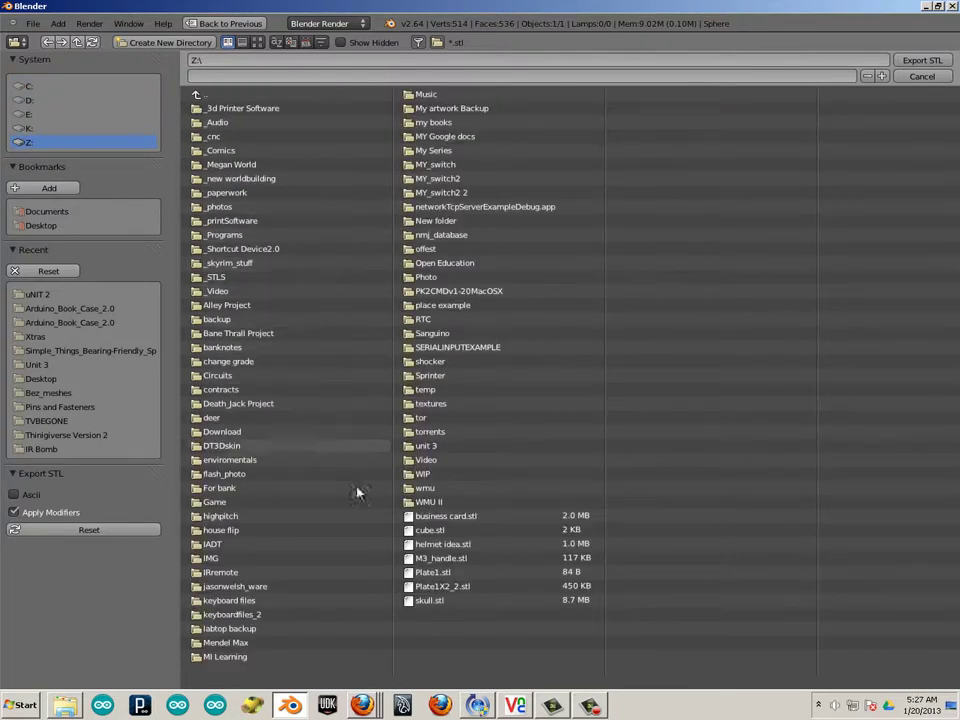
pyautogui.click(219, 277)
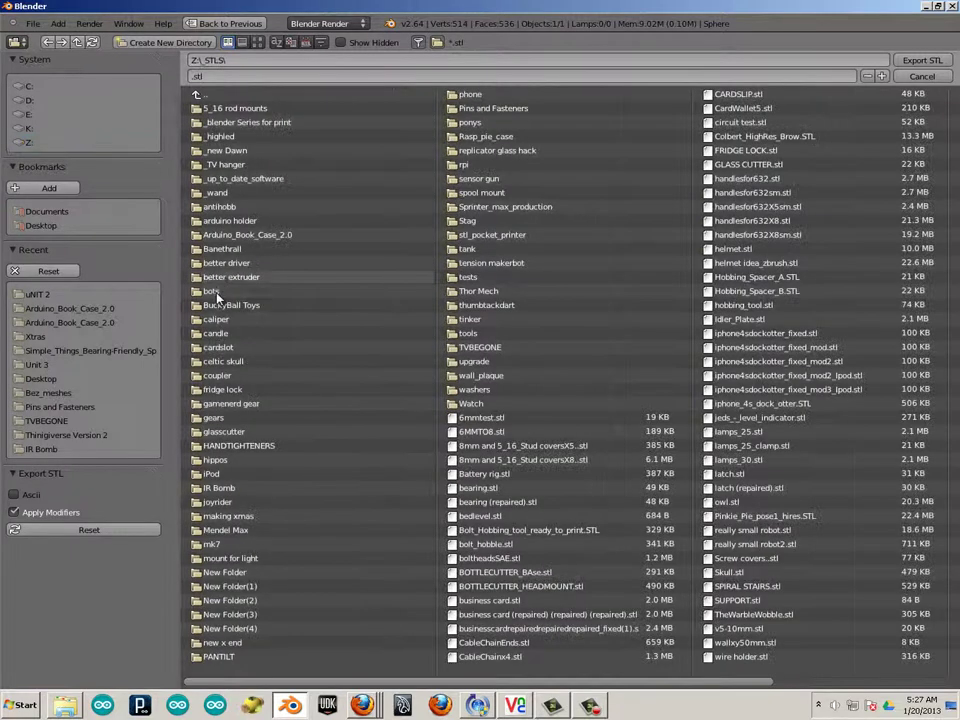
pyautogui.click(256, 123)
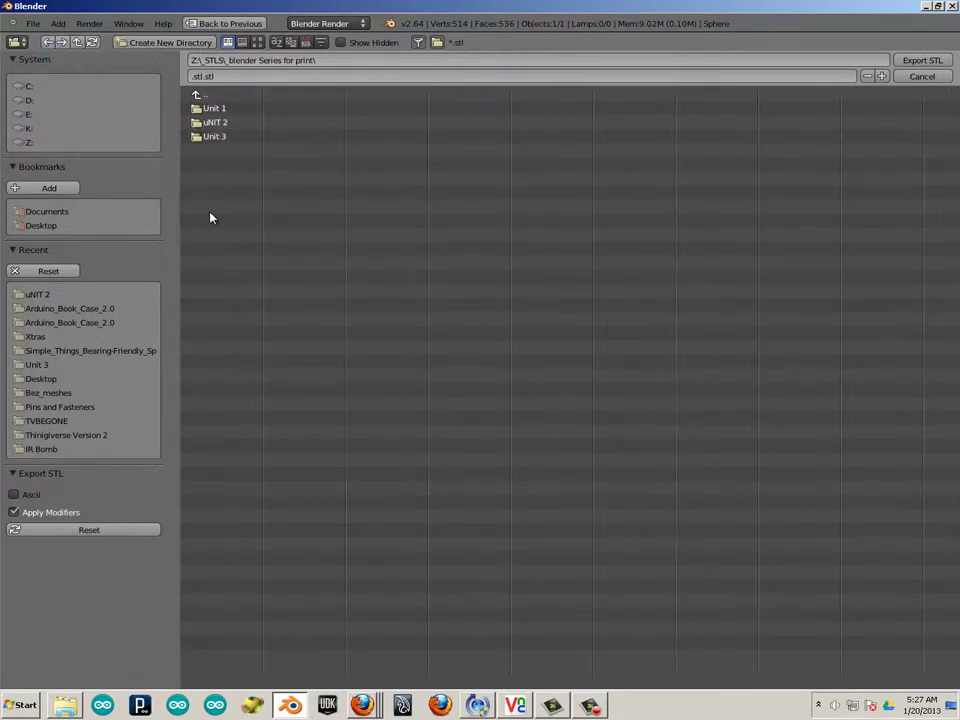
# - Create a folder with the default name and a second folder named Unit 4 in the current directory
pyautogui.click(155, 44)
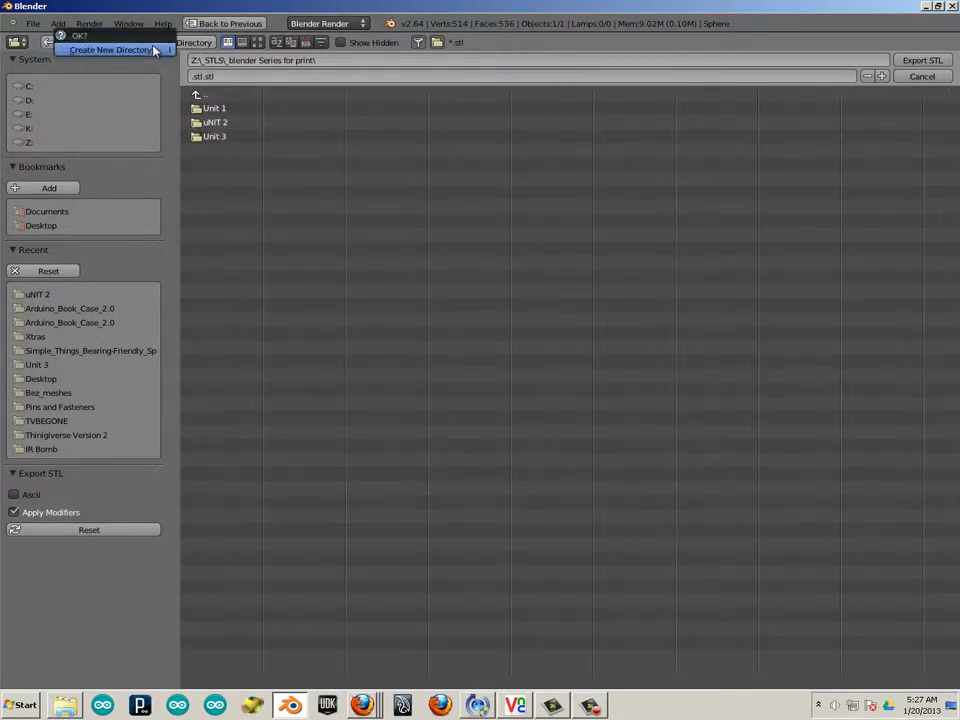
pyautogui.click(86, 50)
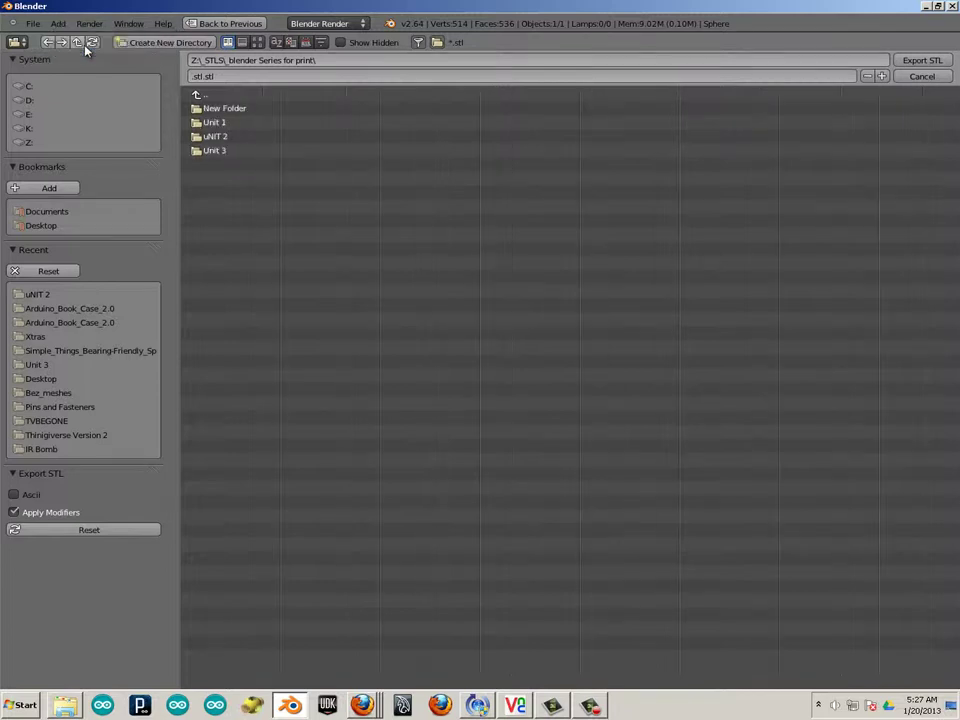
pyautogui.click(146, 43)
pyautogui.click(140, 50)
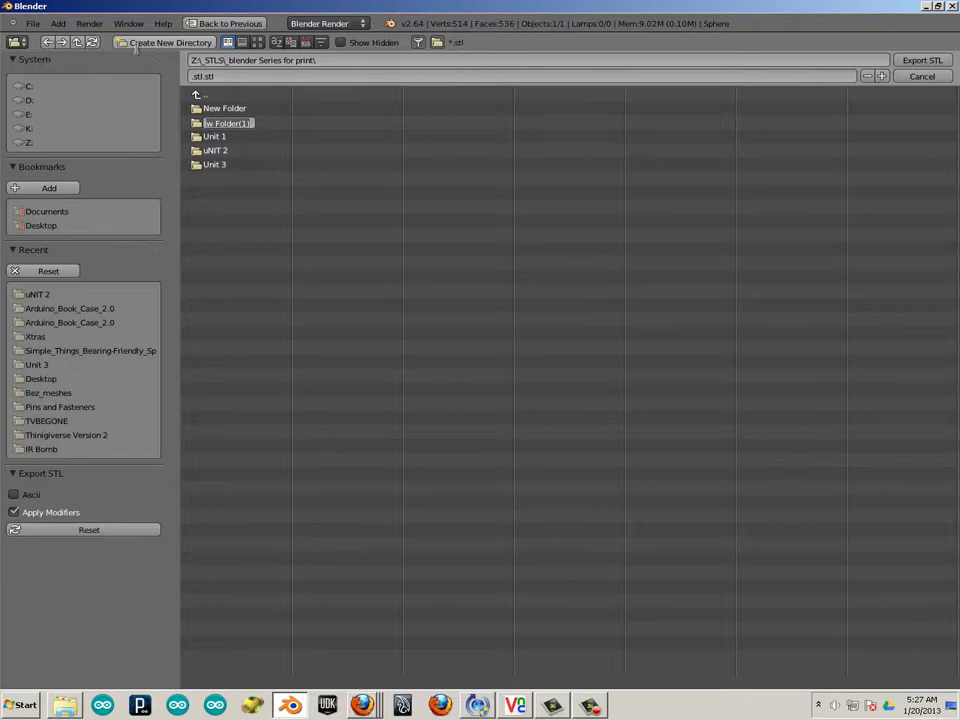
pyautogui.press('BackSpace')
pyautogui.write('Unit 4')
pyautogui.press('Return')
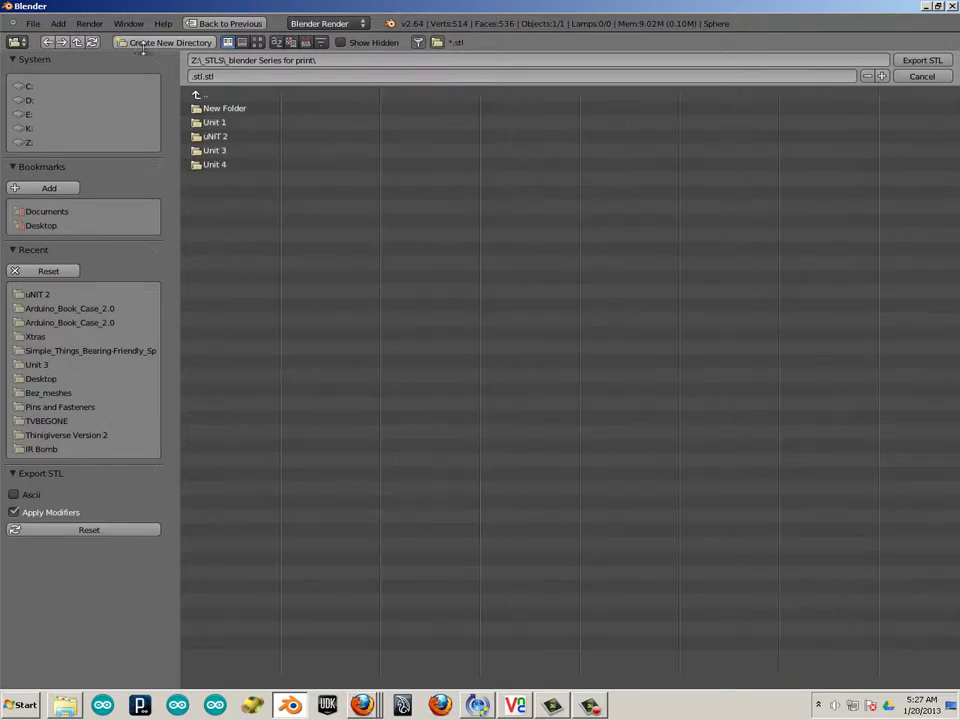
# - Clear the suggested file name and export the joined model as STL into the Unit 4 folder
pyautogui.doubleClick(220, 166)
pyautogui.click(219, 76)
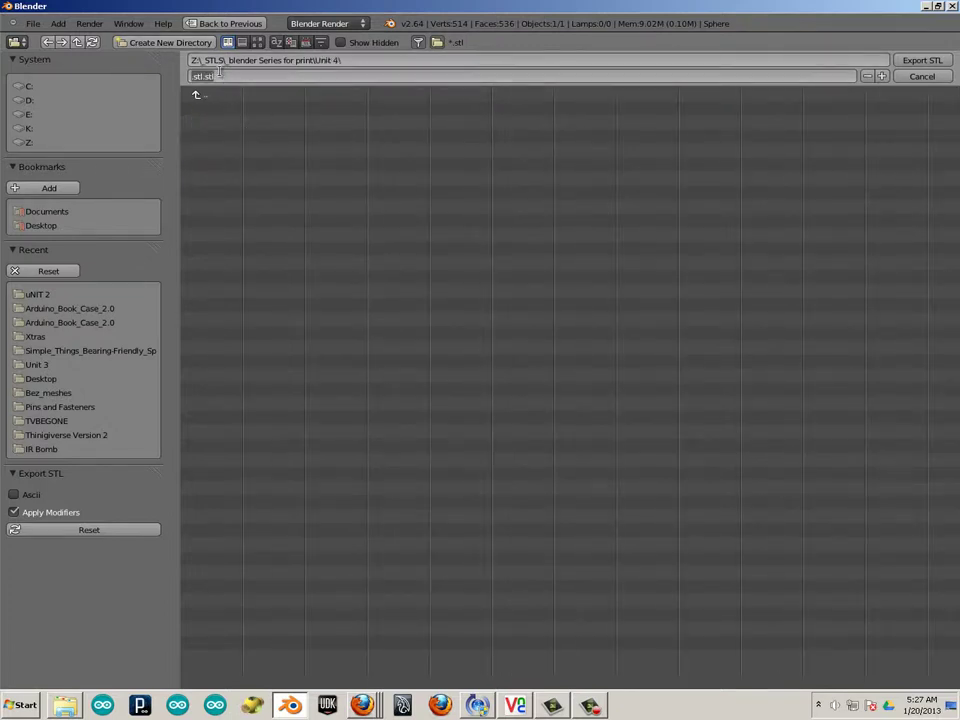
pyautogui.press('BackSpace')
pyautogui.press('Return')
pyautogui.click(920, 62)
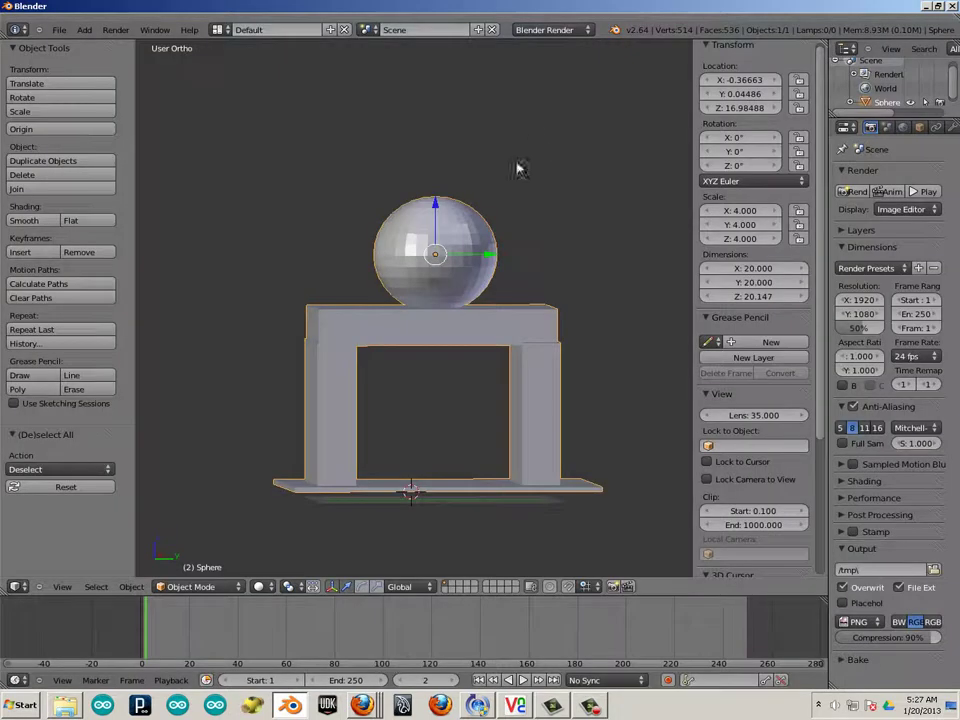